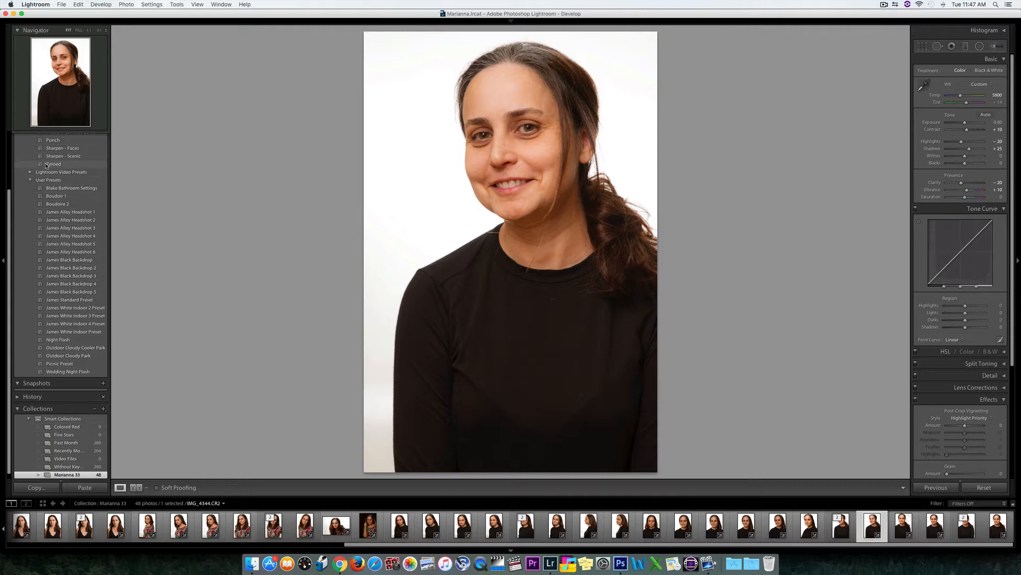
Browse the black-top portraits in the Marianna 33 collection, comparing neighbouring shots, and settle on IMG_4314.CR2
key(Left)
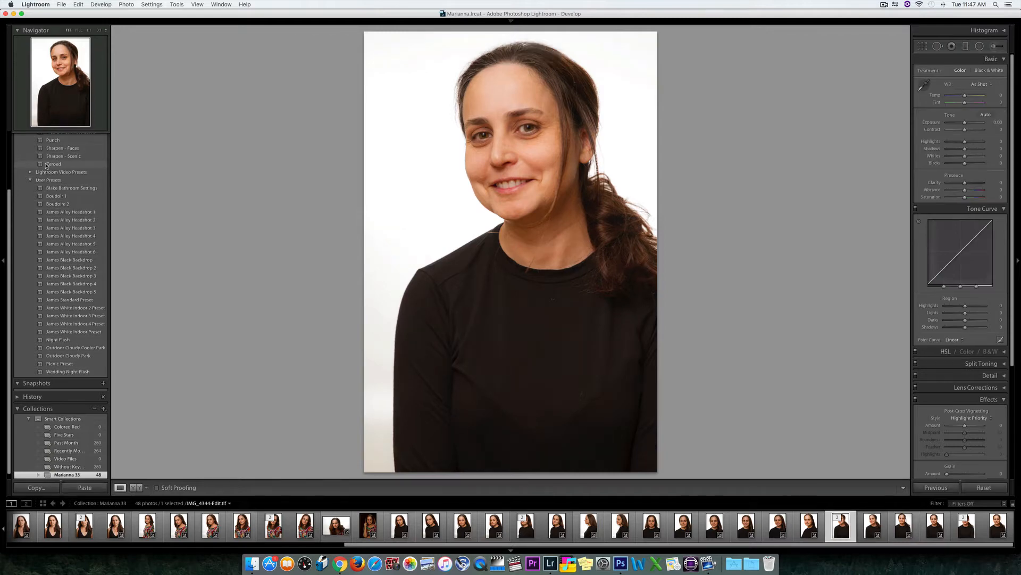
key(Right)
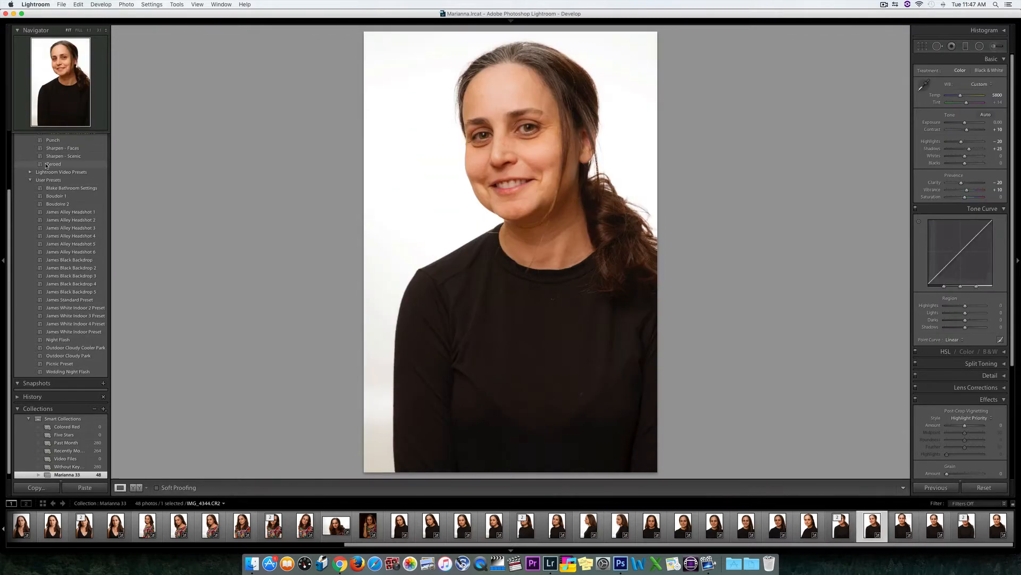
key(Right)
key(Right)
key(Right)
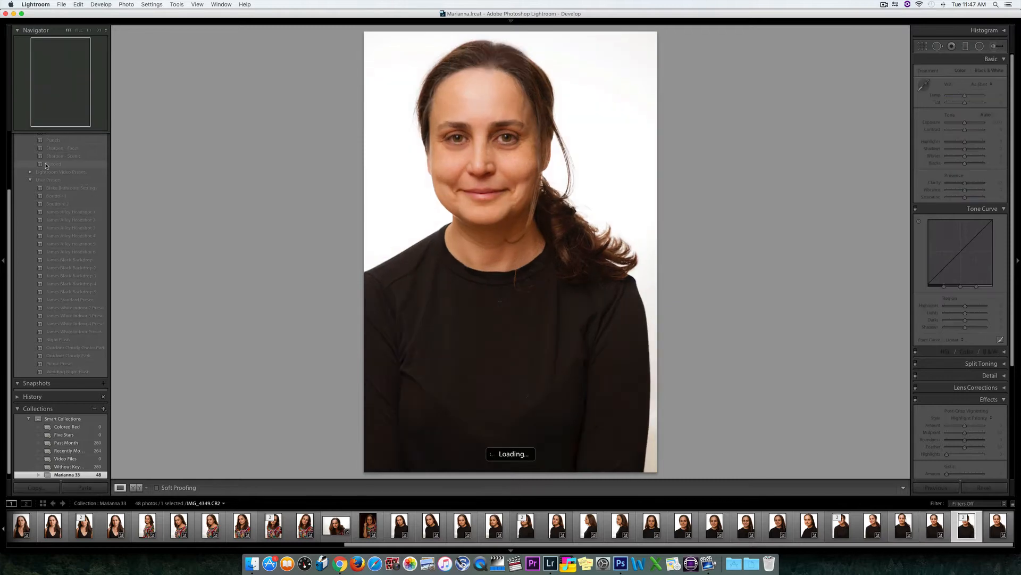
key(Right)
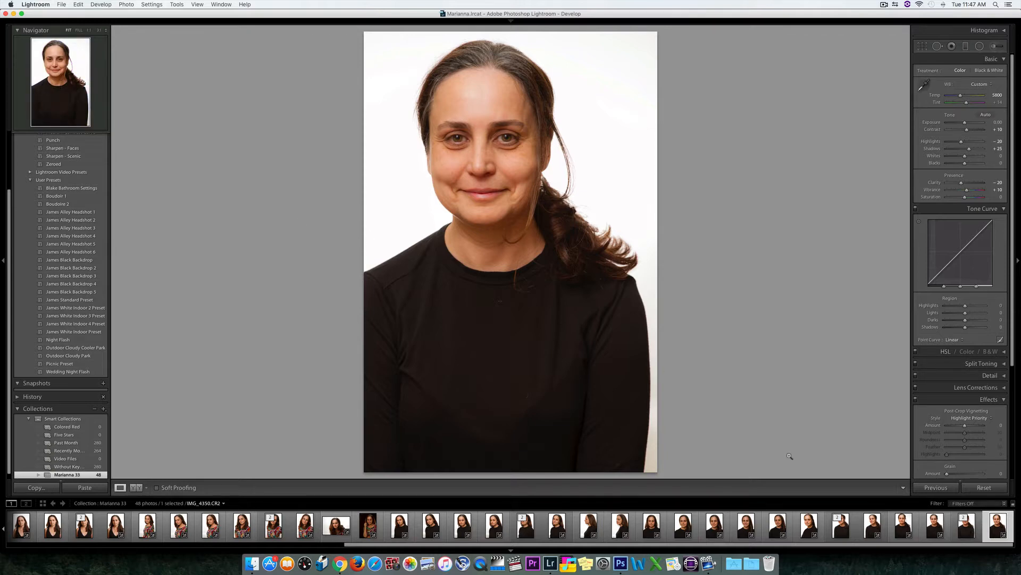
key(Left)
key(Left)
key(Left)
key(Left)
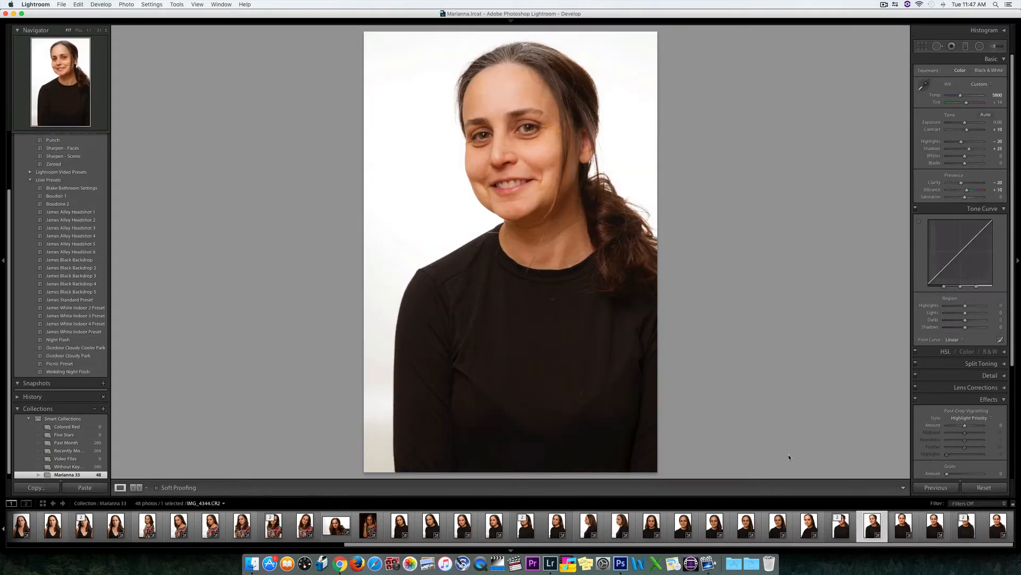
key(Left)
key(Left)
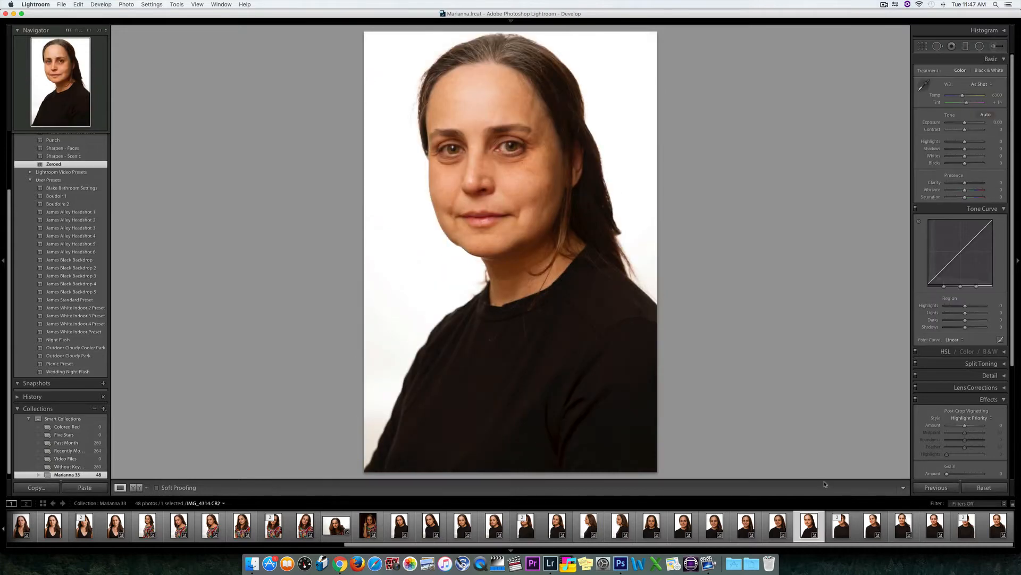
key(Left)
key(Right)
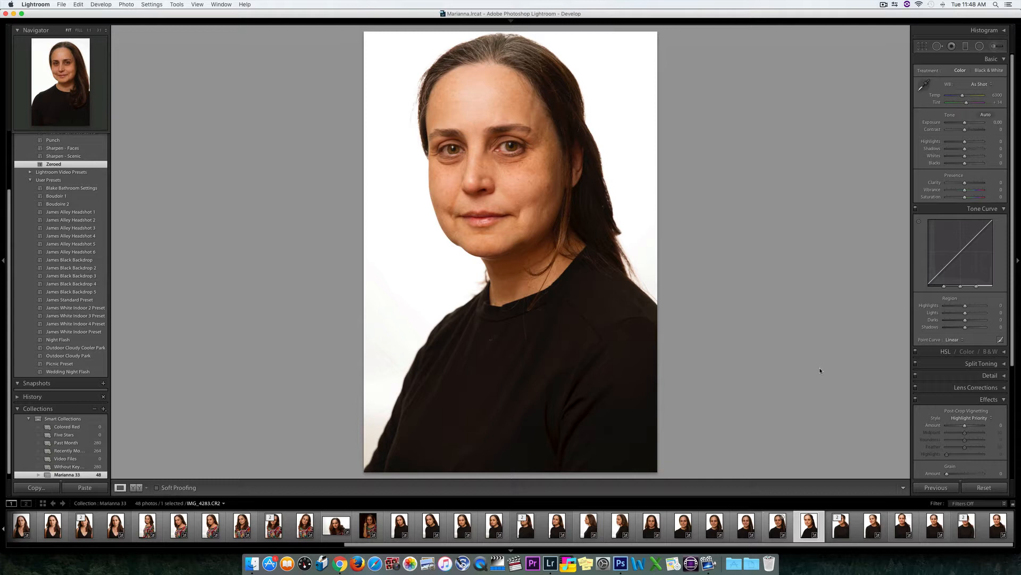
Paste the copied develop settings onto the portrait, reset it with the Zeroed preset, and paste the settings again
click(85, 487)
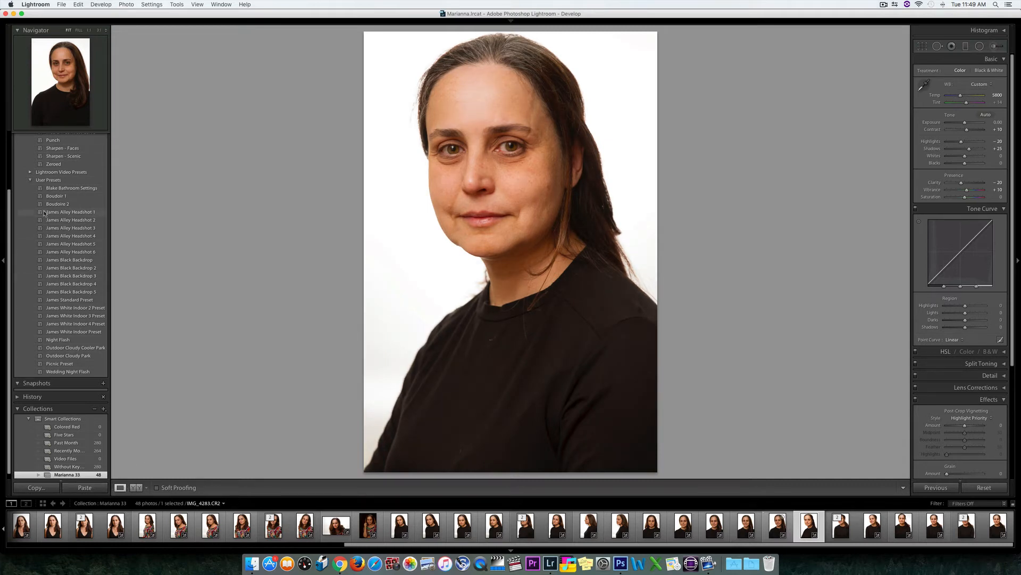
click(43, 165)
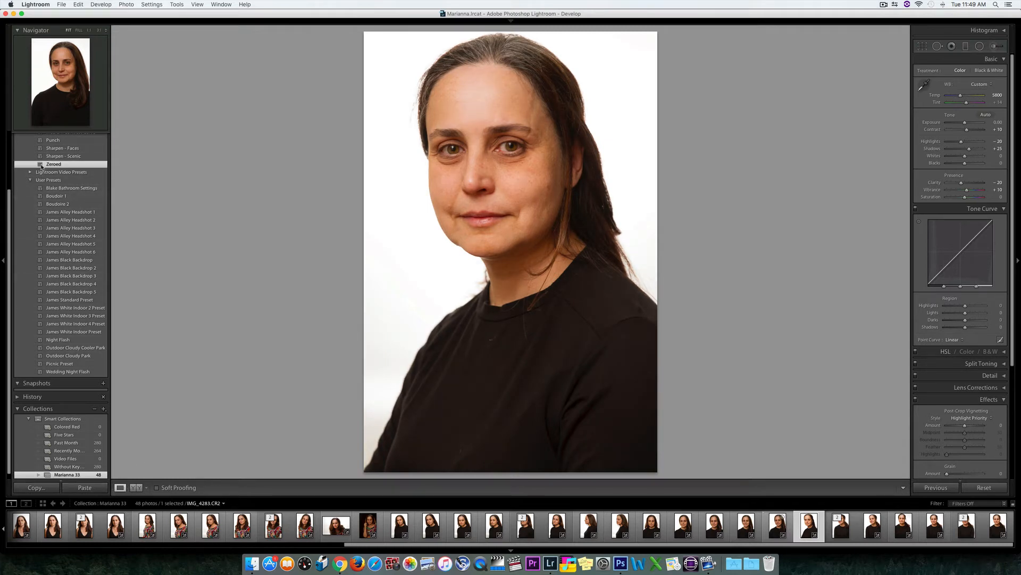
click(92, 488)
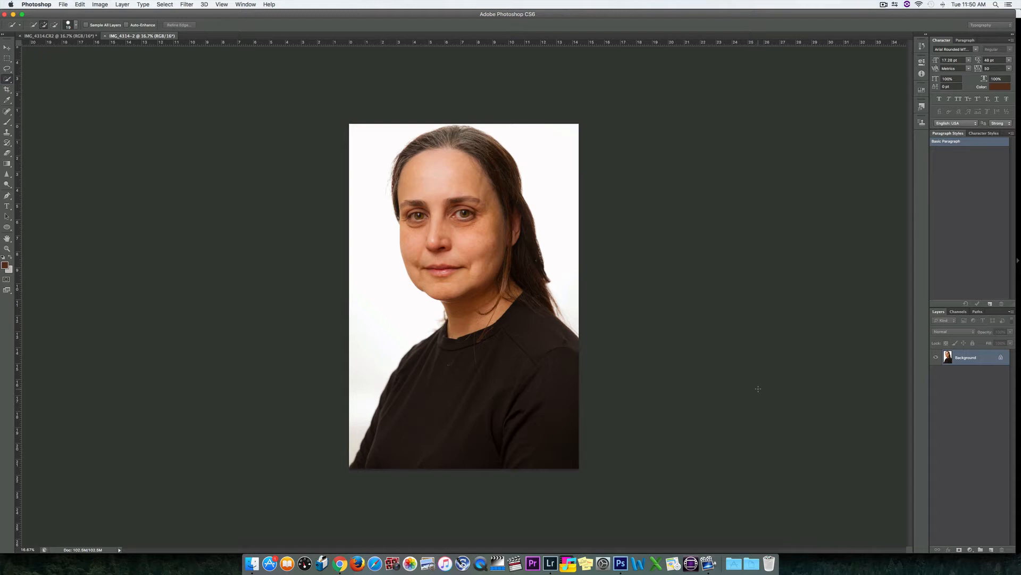
Examine the portrait's skin close up at 50% and the whole image fitted to the screen in Photoshop
key(super+0)
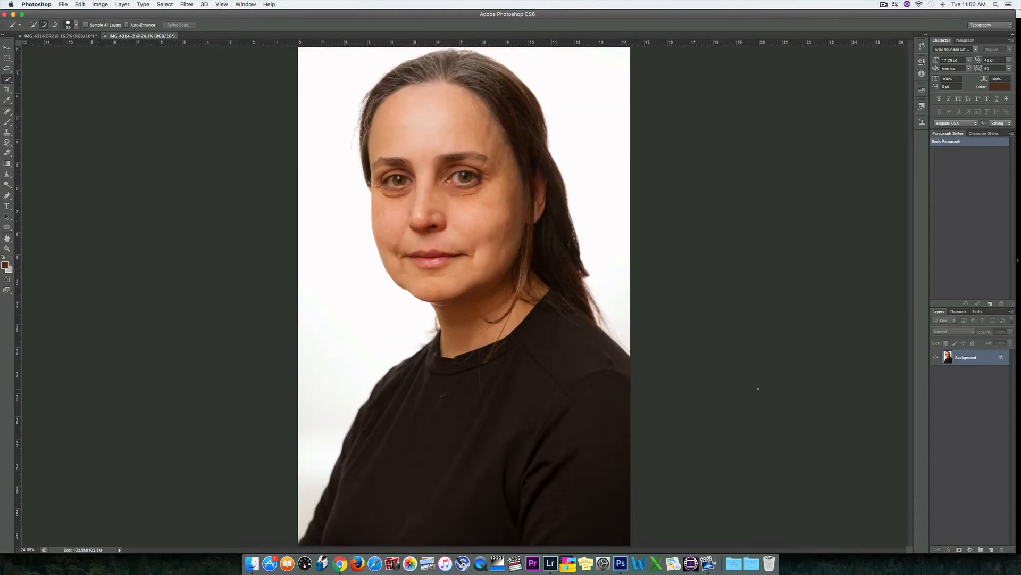
key(super+equal)
key(super+equal)
key(super+equal)
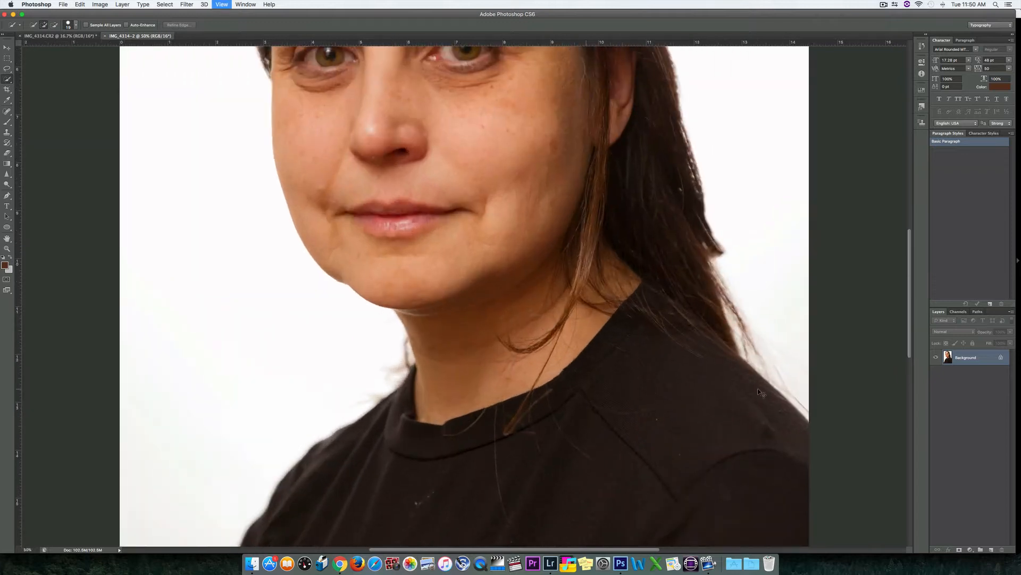
key(super+minus)
key(super+minus)
key(super+minus)
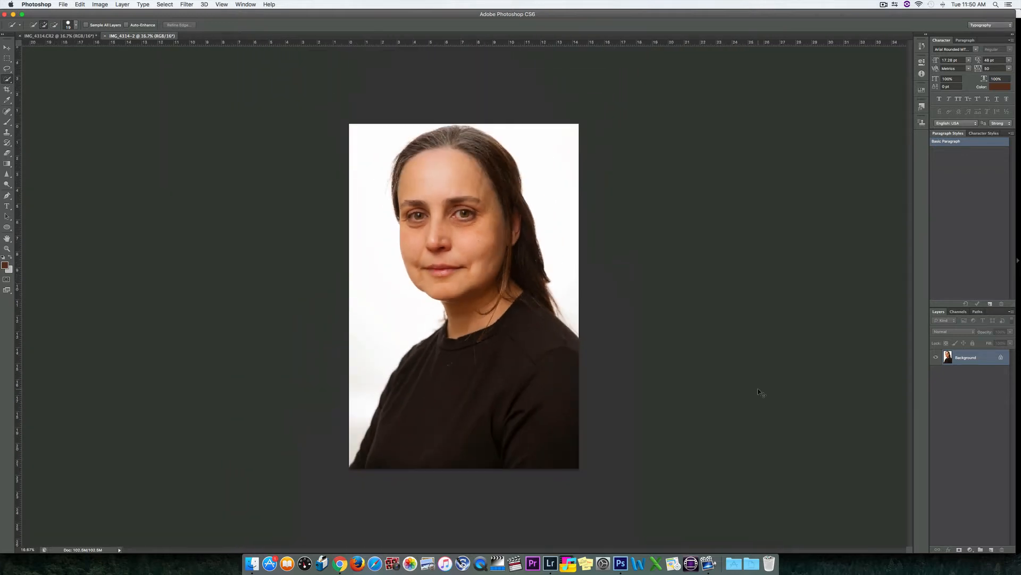
key(super+0)
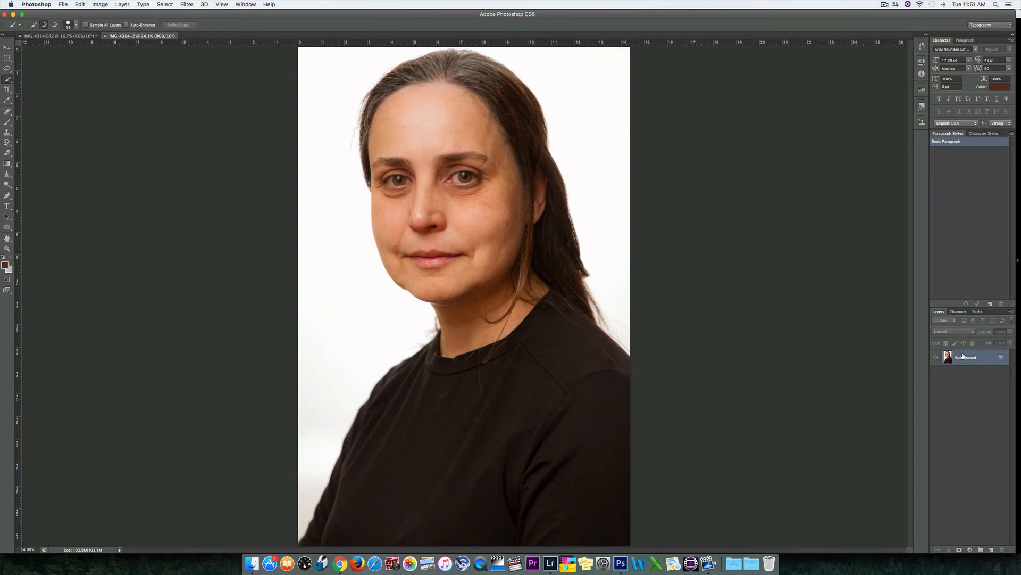
Duplicate the Background layer twice to build the two frequency separation layers
click(7, 58)
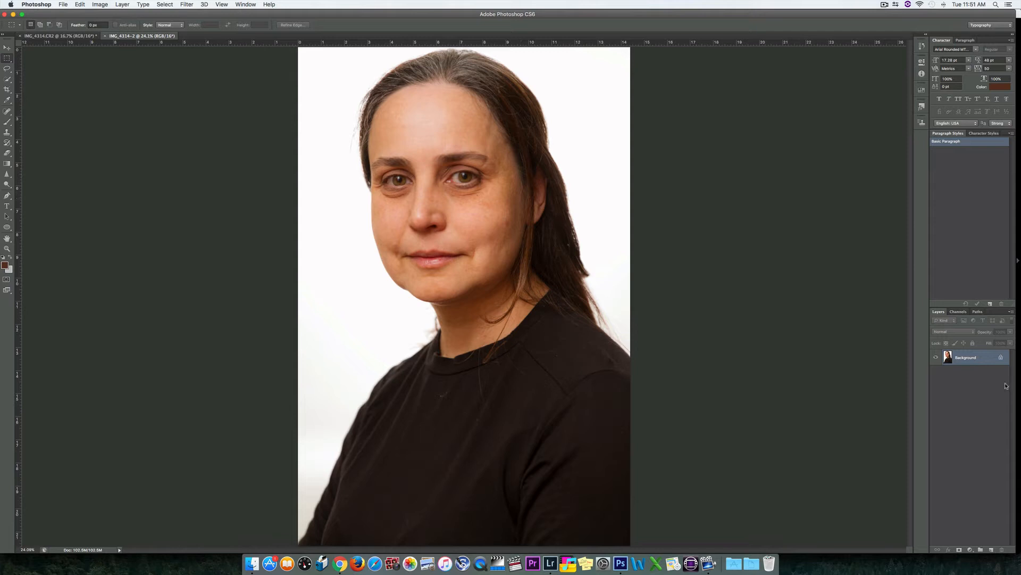
key(super+j)
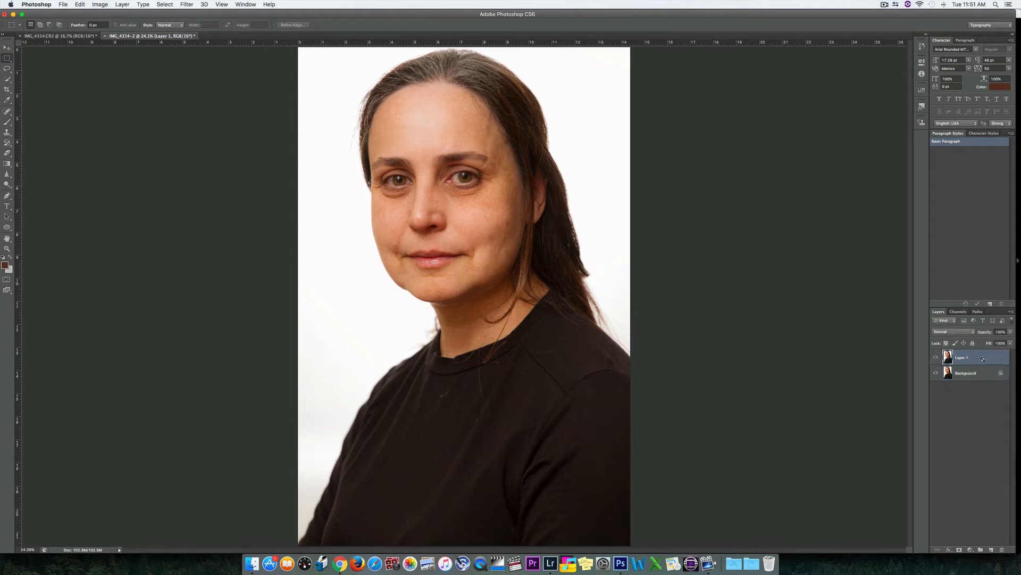
key(super+j)
Apply a Gaussian Blur with a 4.7-pixel radius to Layer 1, checking the lips in the preview
click(981, 373)
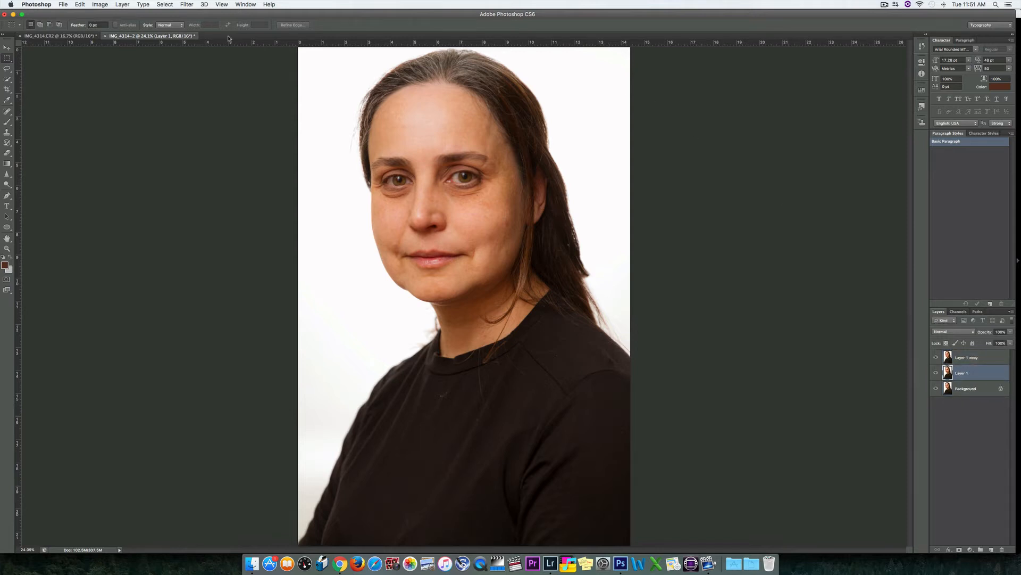
click(187, 5)
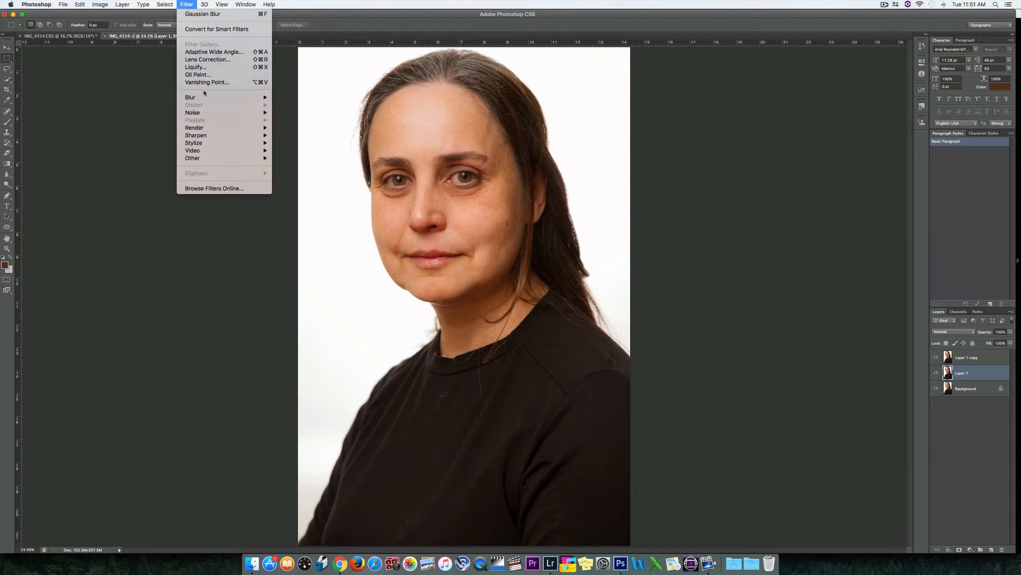
mouse_move(213, 98)
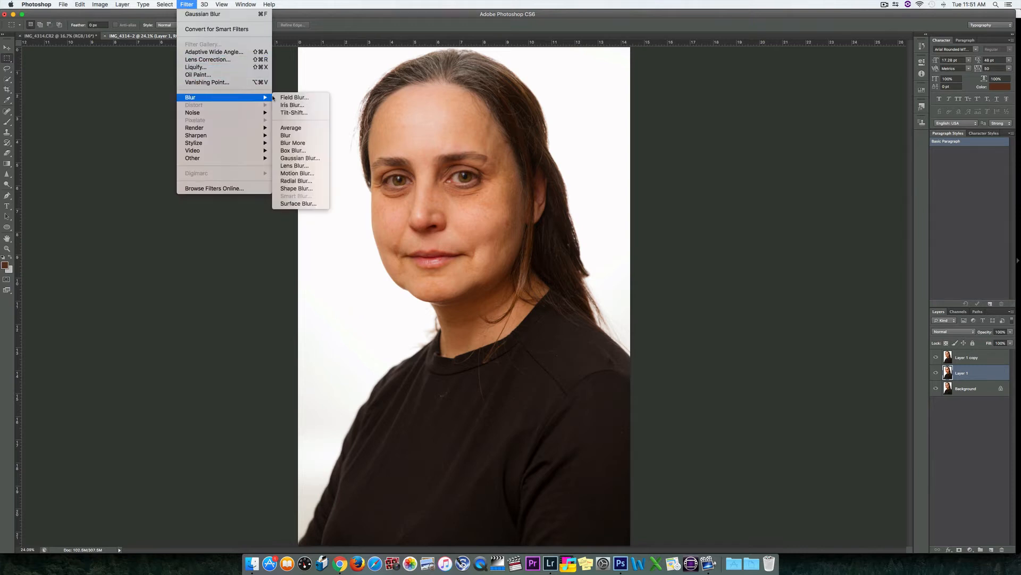
click(312, 159)
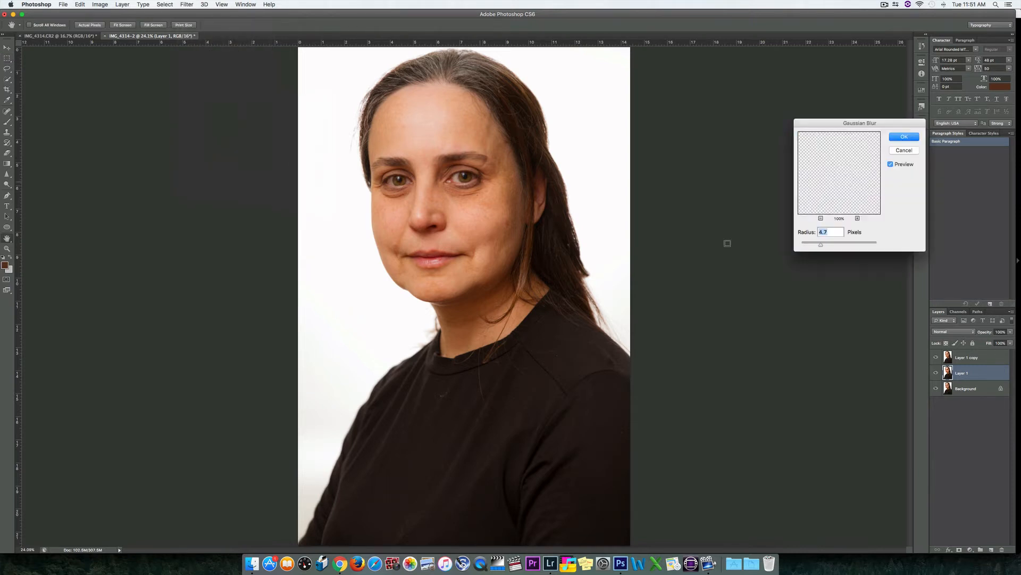
click(835, 232)
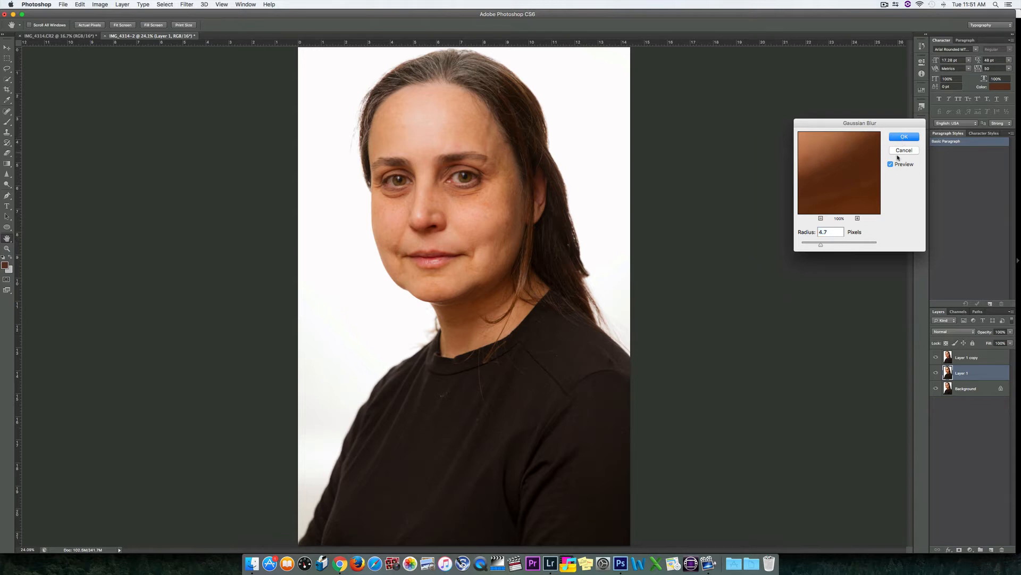
drag(852, 174, 871, 162)
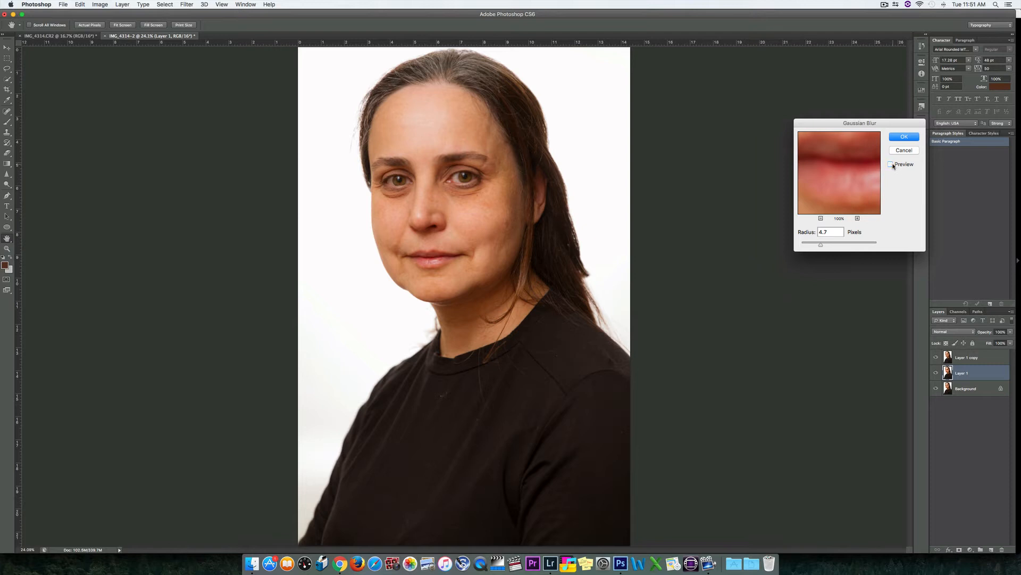
drag(850, 180, 854, 178)
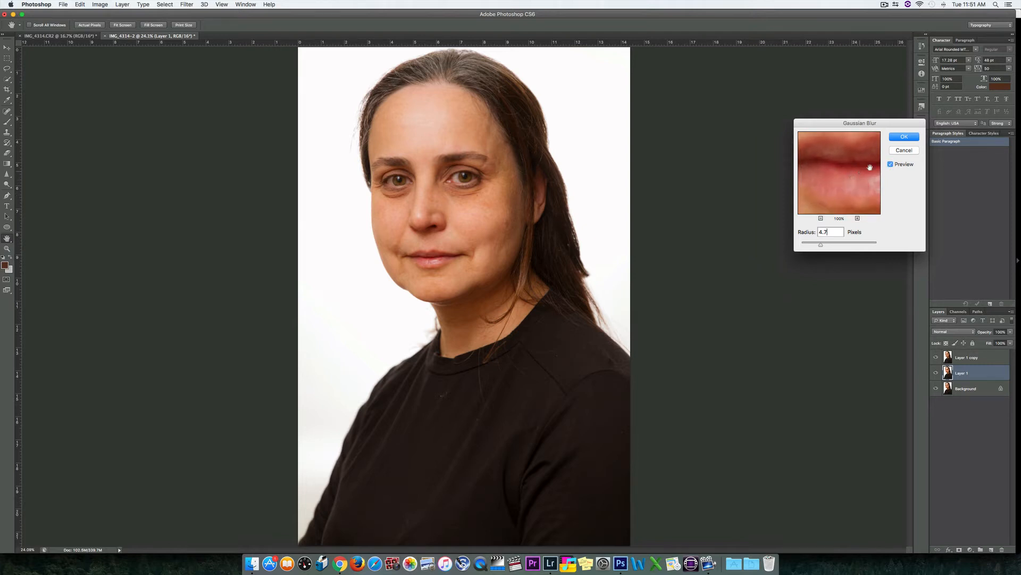
click(912, 138)
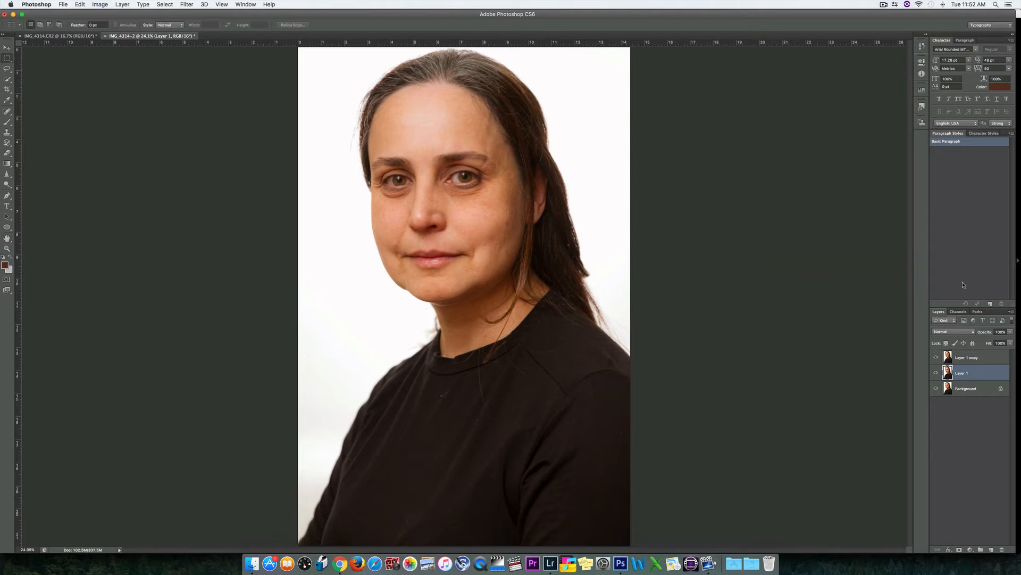
Use Apply Image on Layer 1 copy with Layer 1 as source, Subtract, scale 2, offset 128, and set its blend mode to Linear Light
click(969, 361)
click(99, 5)
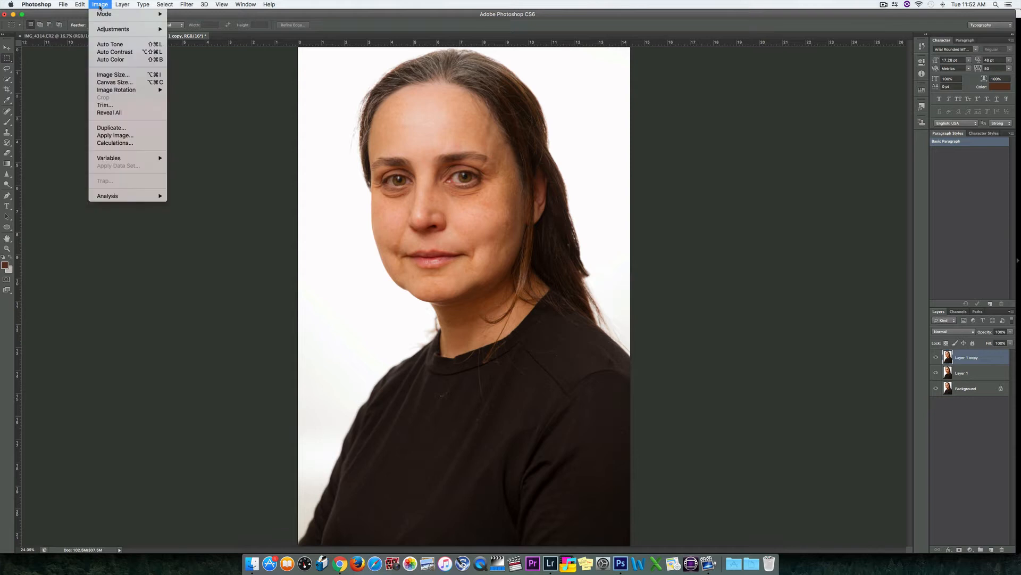
click(107, 136)
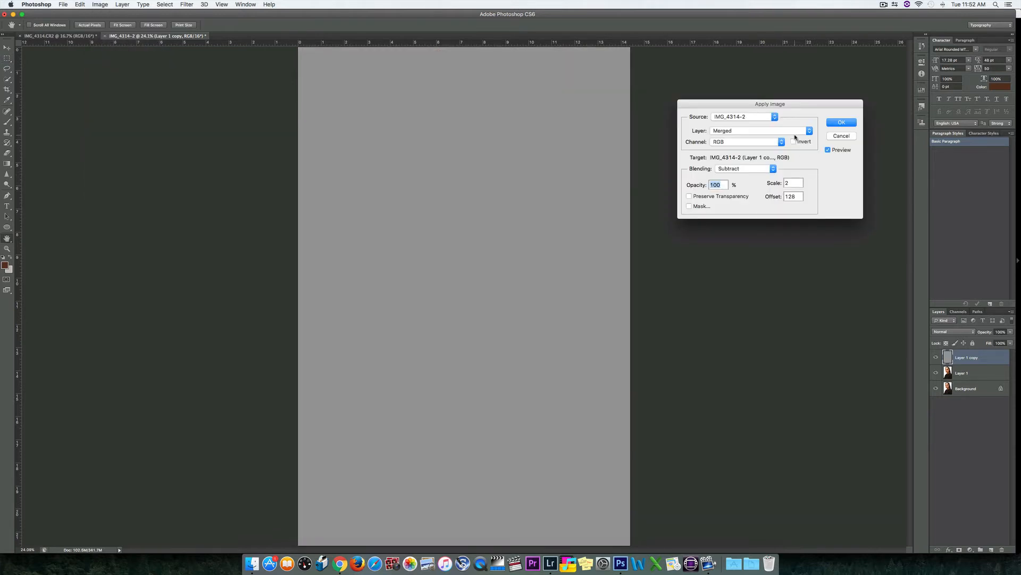
click(778, 131)
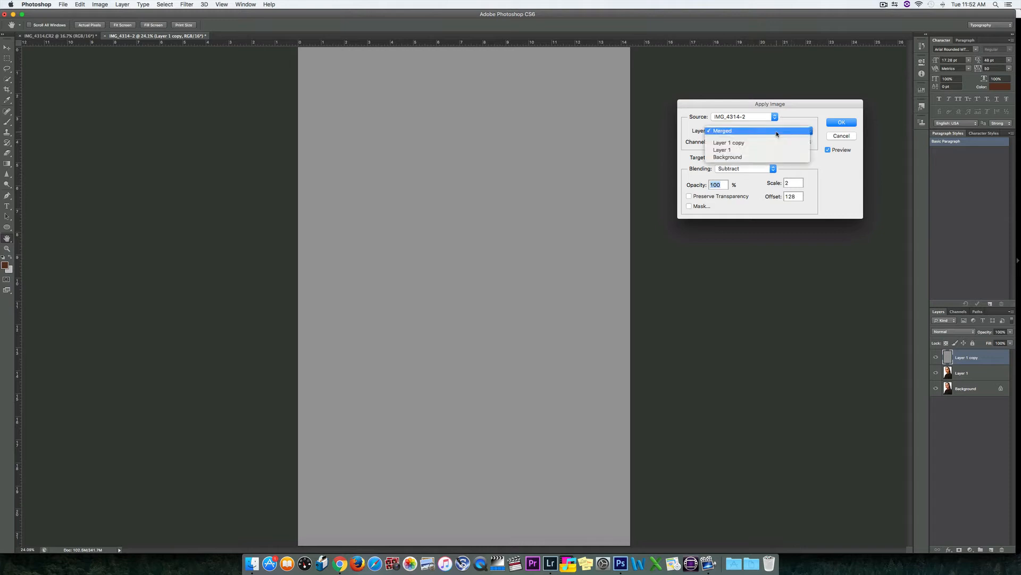
click(725, 151)
click(743, 170)
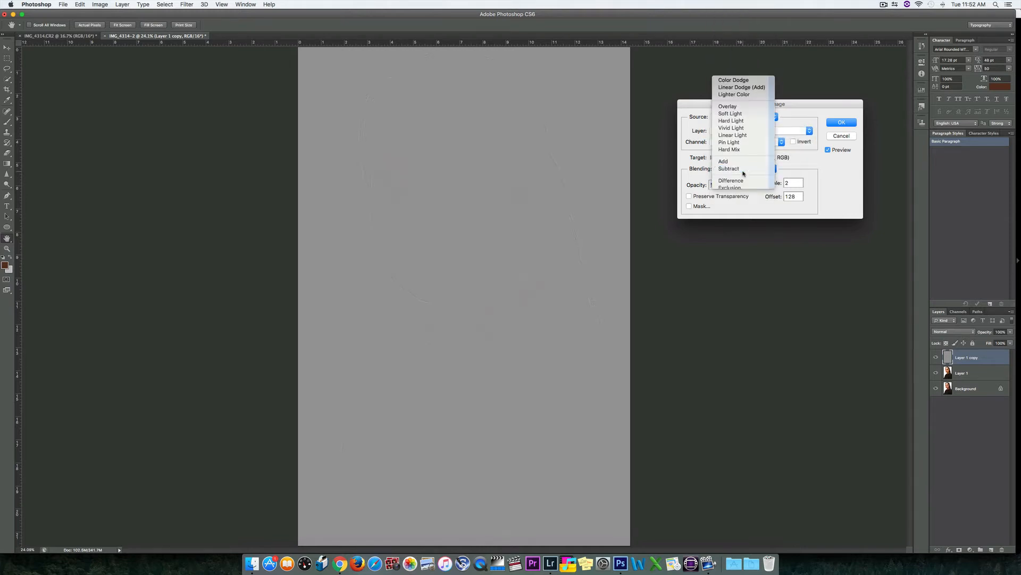
click(739, 168)
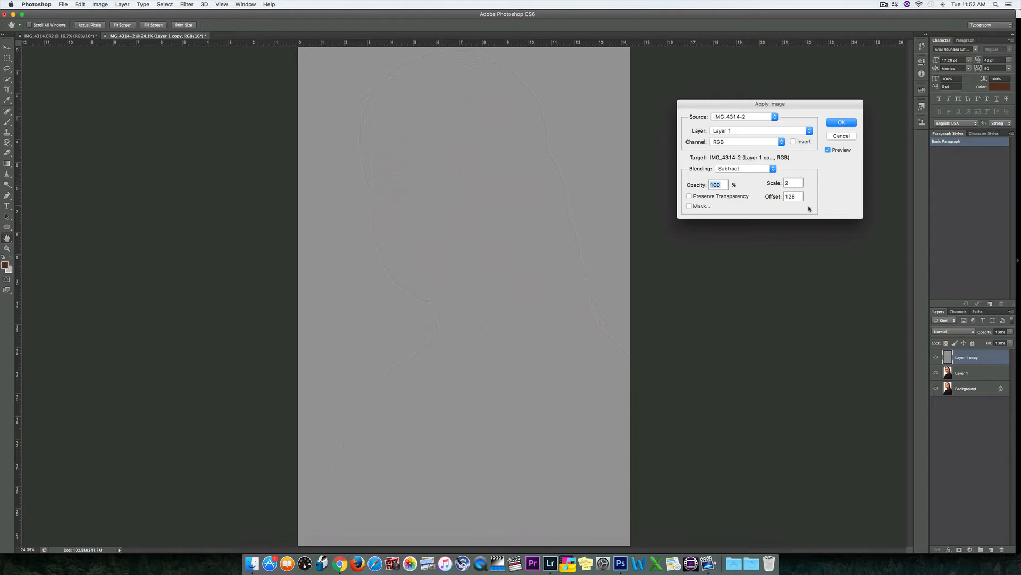
click(842, 123)
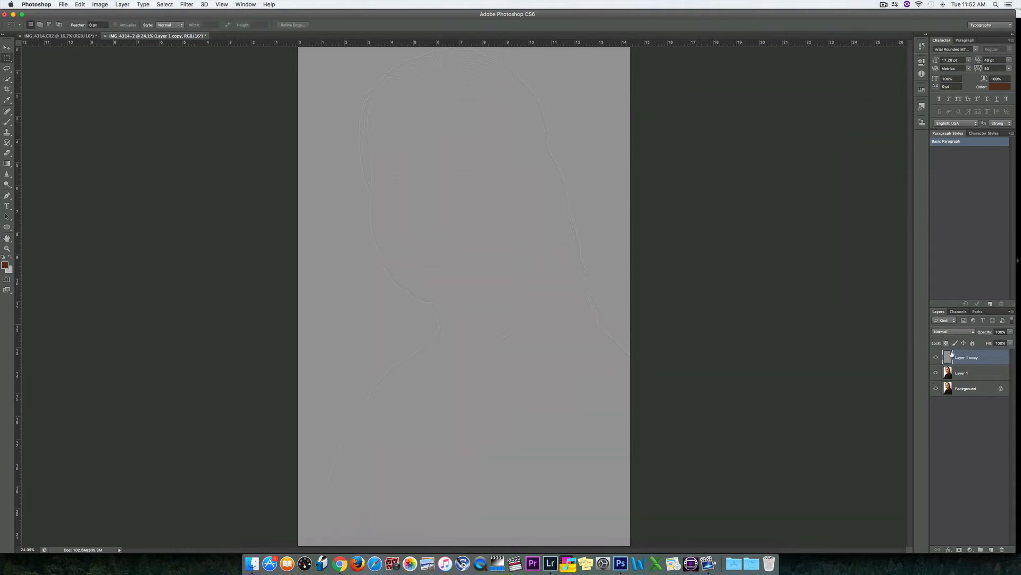
click(952, 332)
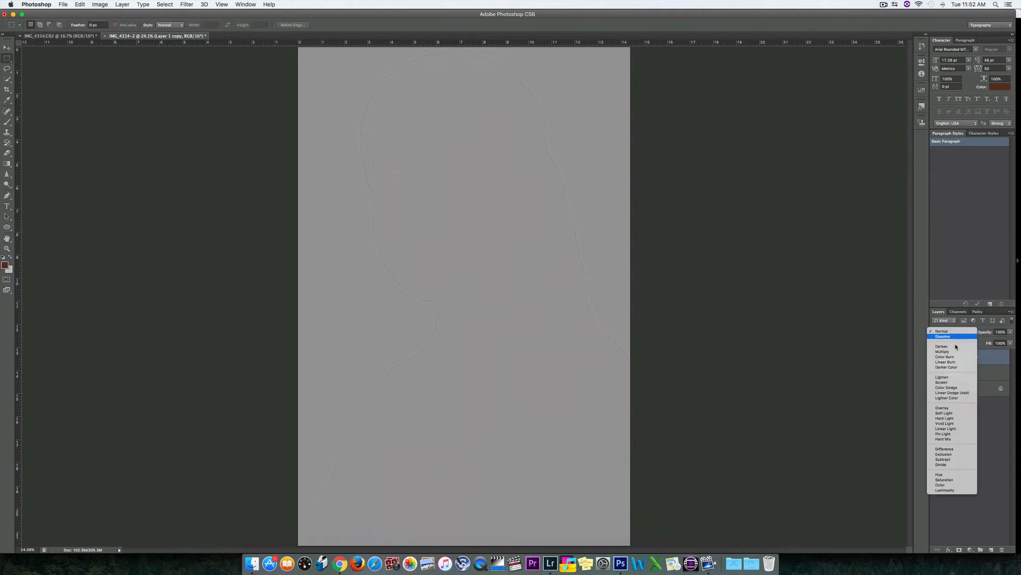
click(964, 429)
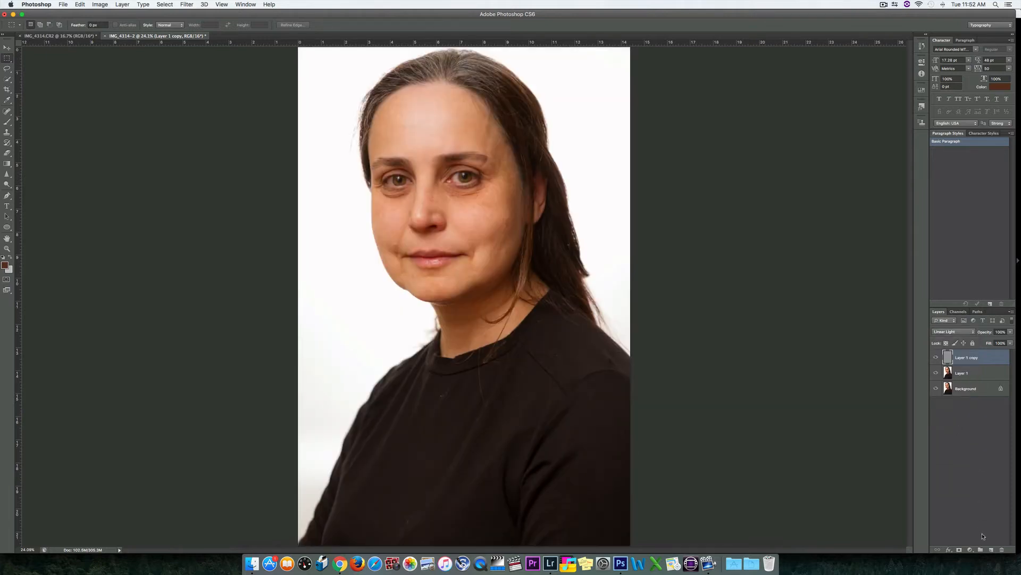
Create a new layer group and move Layer 1 copy and Layer 1 into it
click(980, 550)
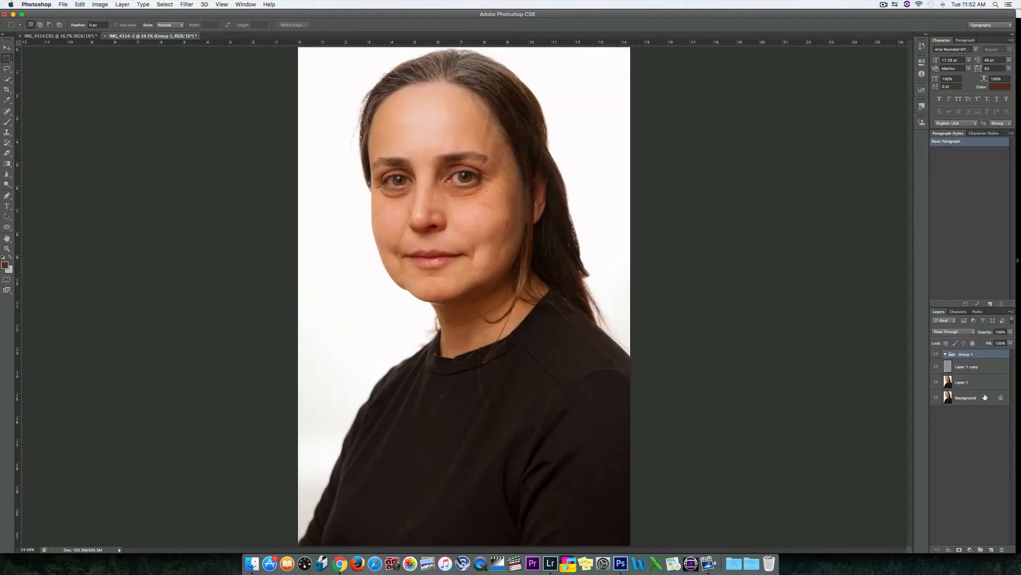
click(967, 368)
drag(967, 373, 963, 357)
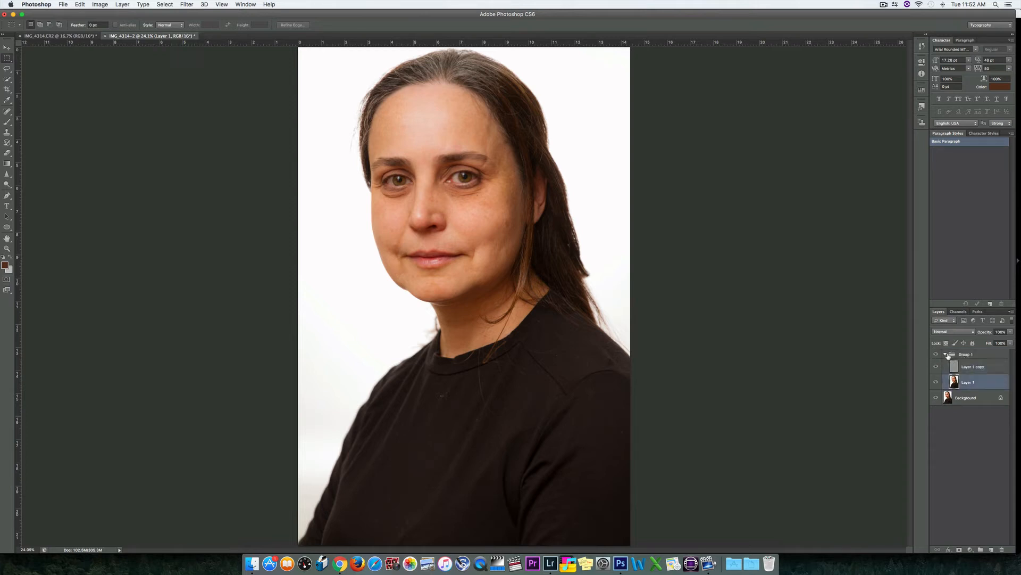
click(947, 354)
click(946, 355)
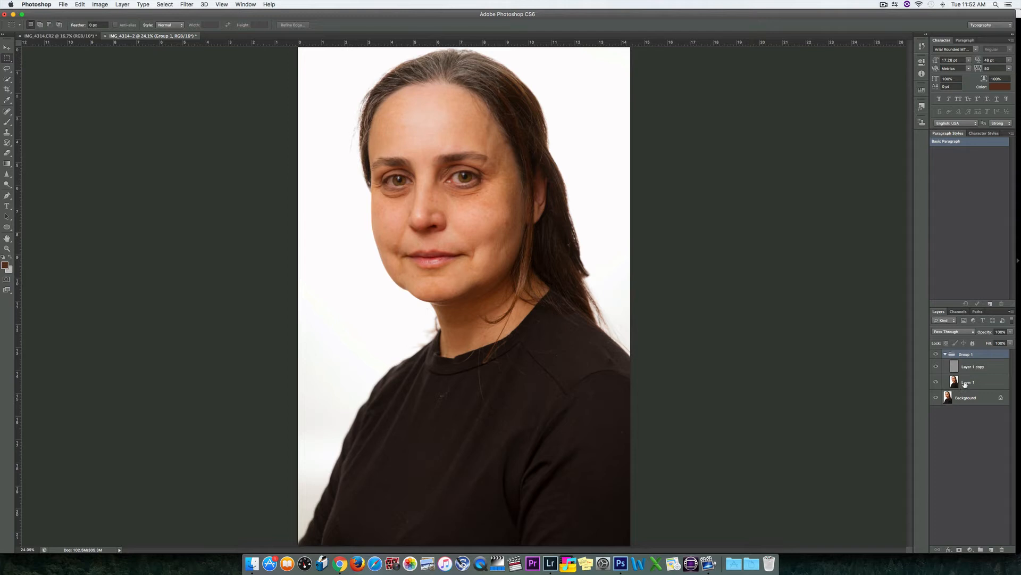
Outline the face and neck skin on Layer 1 with a freehand Lasso selection, leaving out the hair strands
click(961, 385)
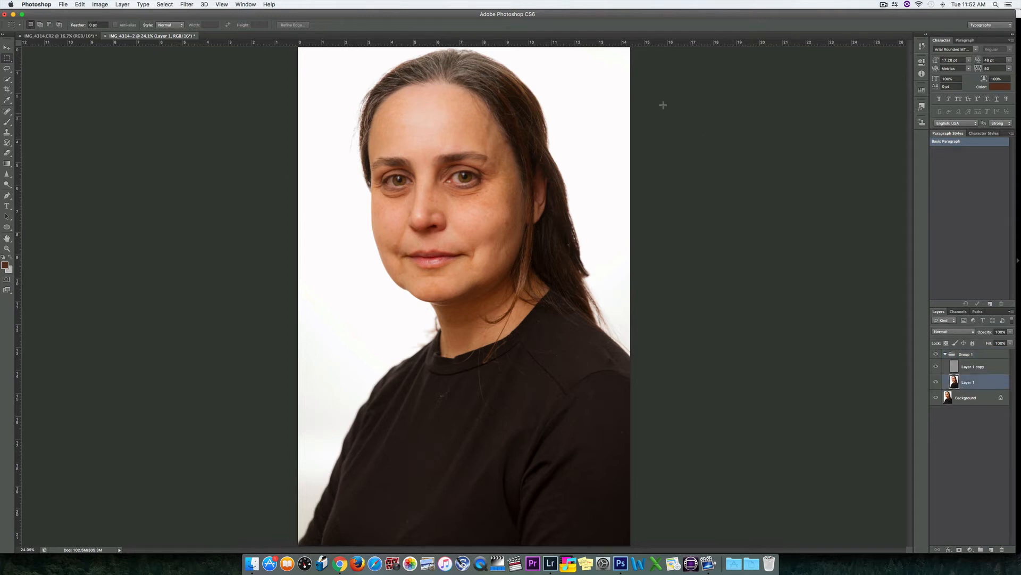
click(7, 68)
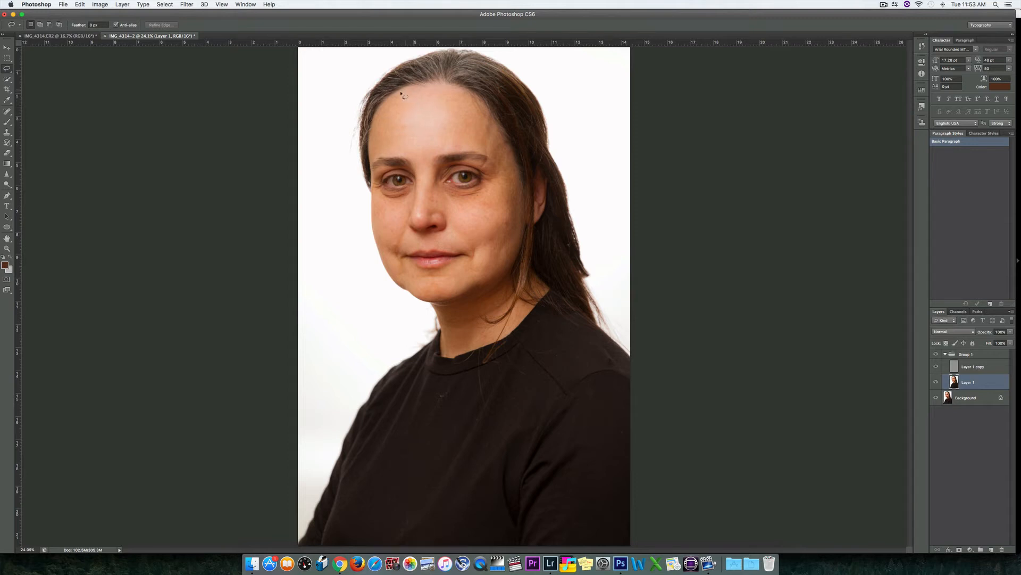
drag(401, 92, 390, 105)
drag(374, 169, 382, 250)
mouse_move(415, 290)
mouse_down()
mouse_move(446, 300)
mouse_move(491, 284)
mouse_move(512, 264)
mouse_move(521, 213)
mouse_move(495, 118)
mouse_move(457, 89)
mouse_move(409, 91)
mouse_up()
key(shift)
mouse_move(451, 305)
mouse_down()
mouse_move(450, 357)
mouse_move(509, 324)
mouse_move(522, 304)
mouse_move(507, 323)
mouse_move(485, 325)
mouse_move(474, 312)
mouse_move(496, 319)
mouse_move(508, 286)
mouse_move(455, 302)
mouse_up()
drag(397, 277, 401, 281)
Add the missed strip of skin along the left edge of the face to the selection
key(super+plus)
key(super+plus)
key(super+plus)
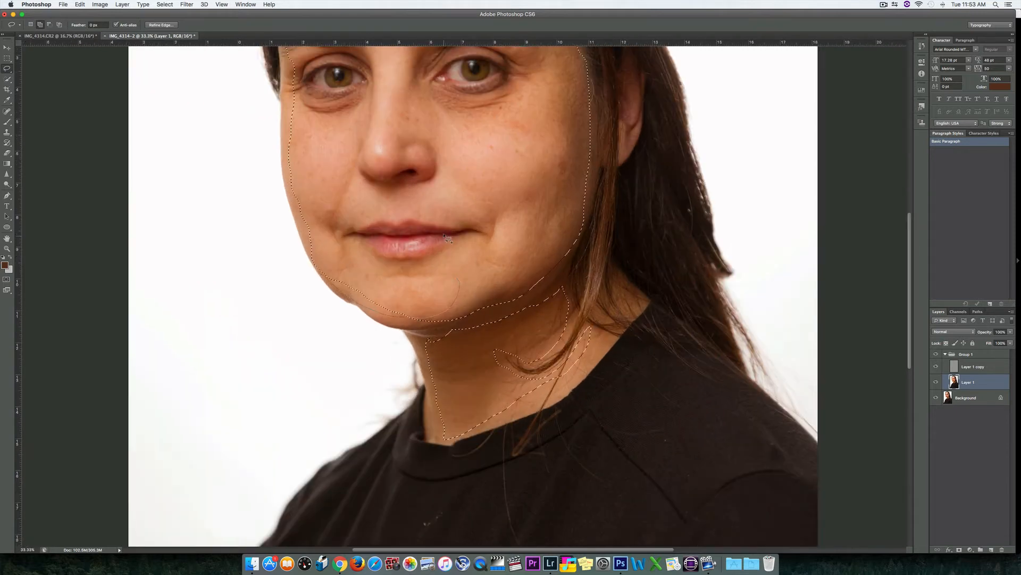
scroll(435, 182, up, 5)
scroll(436, 182, left, 2)
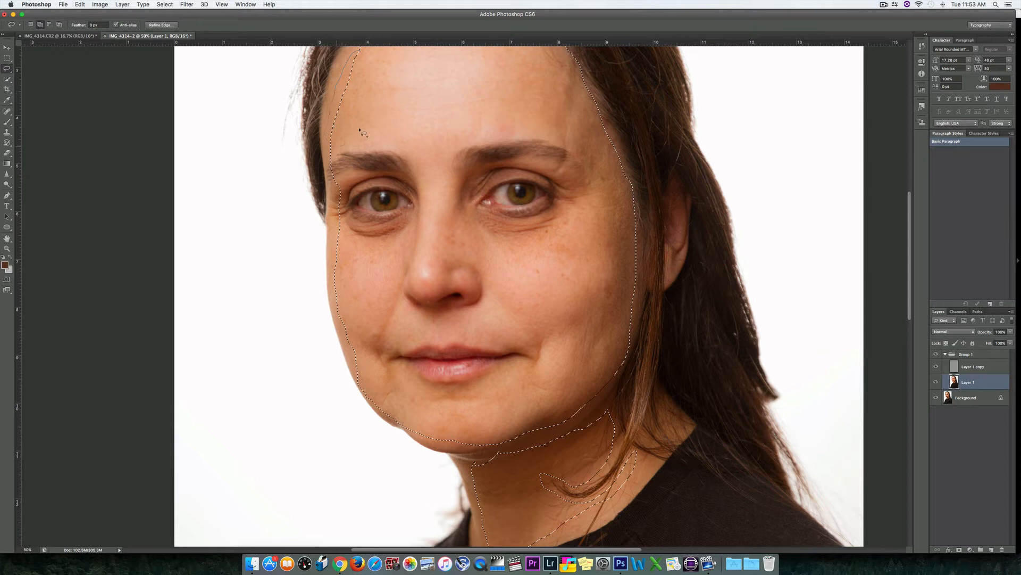
drag(360, 130, 365, 113)
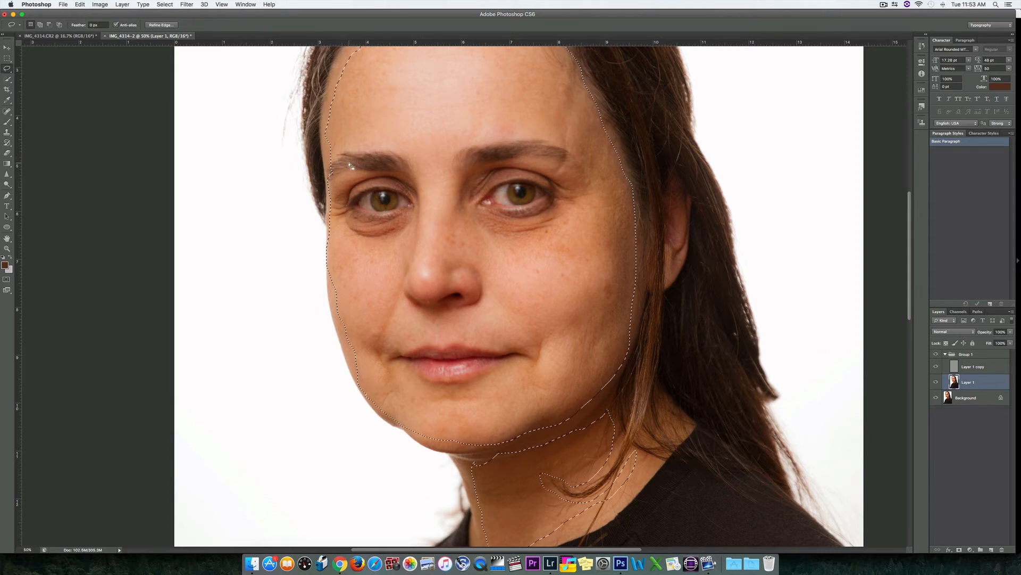
Subtract the eyebrows, eyes and nostrils from the skin selection, undoing the stray outline between nose and mouth
key(alt)
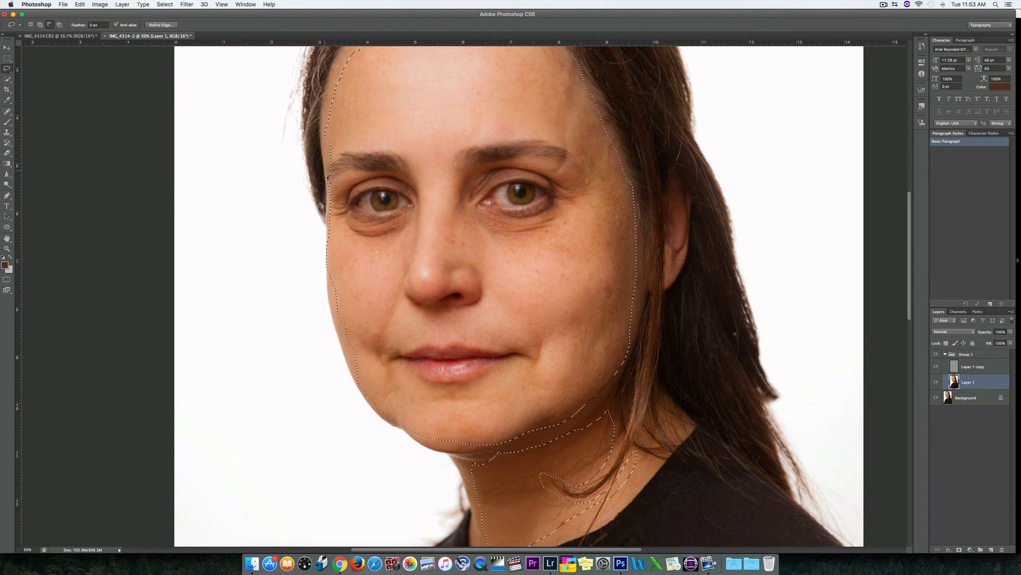
mouse_move(331, 179)
mouse_down()
mouse_move(418, 168)
mouse_move(402, 150)
mouse_move(333, 155)
mouse_up()
mouse_move(514, 157)
mouse_down()
mouse_move(468, 155)
mouse_move(585, 166)
mouse_move(506, 140)
mouse_move(456, 167)
mouse_move(514, 188)
mouse_move(487, 202)
mouse_move(548, 194)
mouse_move(511, 186)
mouse_up()
mouse_move(372, 210)
mouse_down()
mouse_move(373, 194)
mouse_move(358, 210)
mouse_move(408, 209)
mouse_move(395, 223)
mouse_up()
mouse_move(447, 293)
mouse_down()
mouse_move(402, 298)
mouse_move(456, 308)
mouse_move(490, 291)
mouse_move(478, 275)
mouse_move(478, 291)
mouse_move(460, 293)
mouse_move(463, 272)
mouse_move(482, 273)
mouse_move(411, 243)
mouse_move(401, 286)
mouse_move(411, 291)
mouse_move(423, 225)
mouse_move(411, 180)
mouse_move(426, 200)
mouse_move(438, 354)
mouse_move(392, 352)
mouse_move(420, 342)
mouse_up()
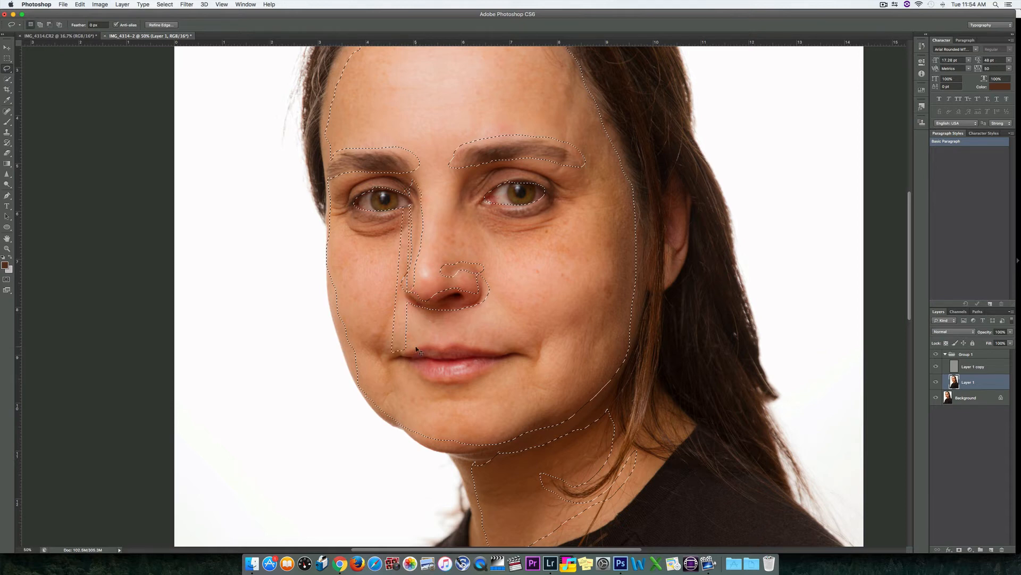
key(super+z)
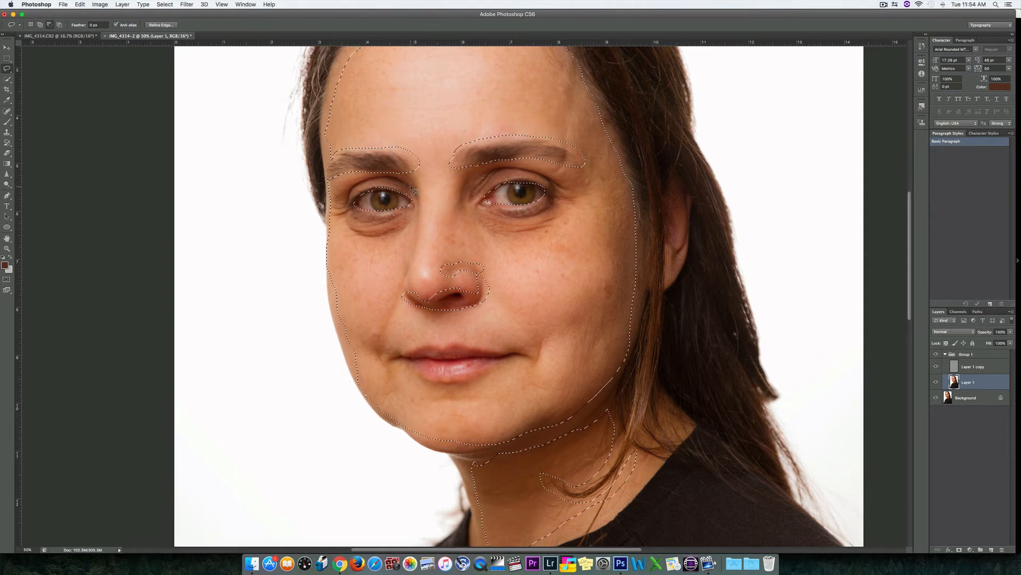
Subtract the shadowed side edge of the nose and the lips from the skin selection
mouse_move(423, 195)
mouse_down()
mouse_move(416, 281)
mouse_move(400, 296)
mouse_up()
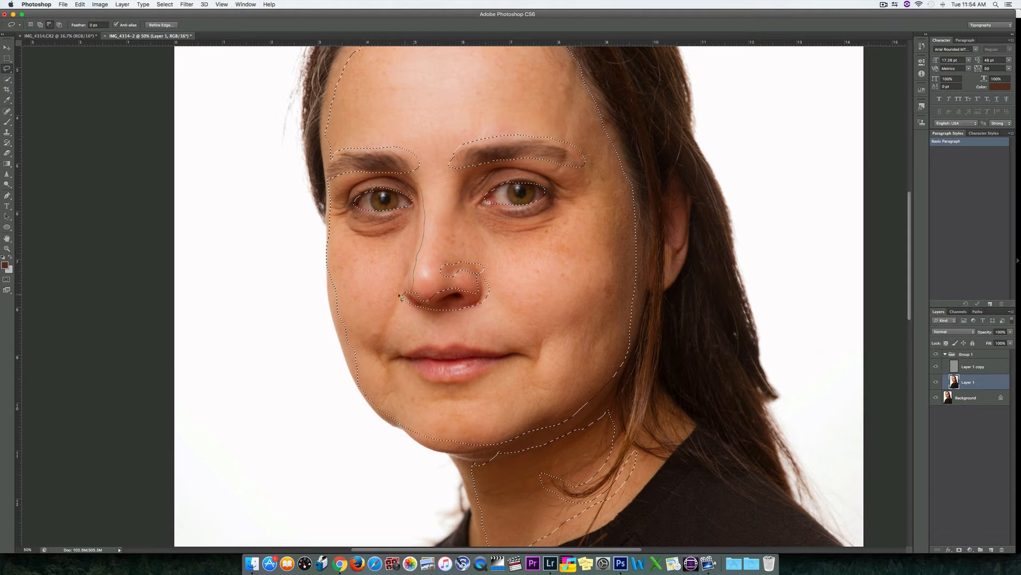
drag(418, 182, 419, 181)
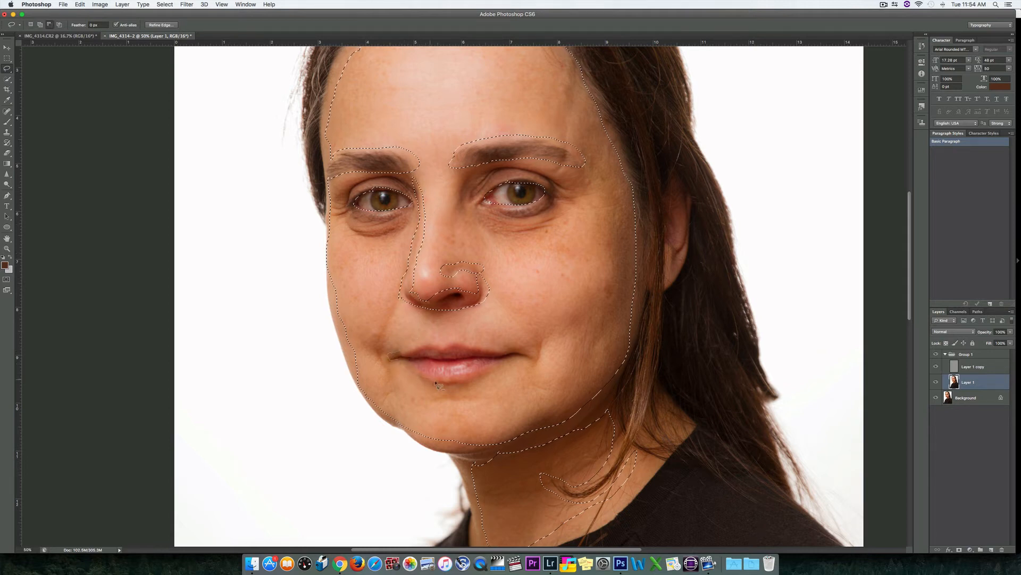
mouse_move(539, 362)
mouse_down()
mouse_move(459, 340)
mouse_move(396, 355)
mouse_up()
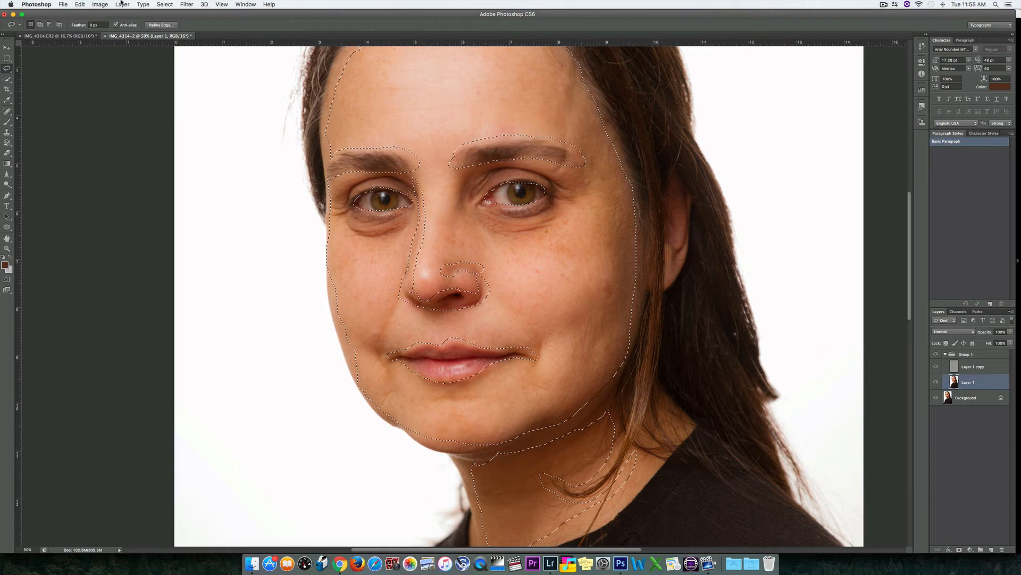
Feather the skin selection with a radius of 1 pixel
click(165, 5)
mouse_move(207, 110)
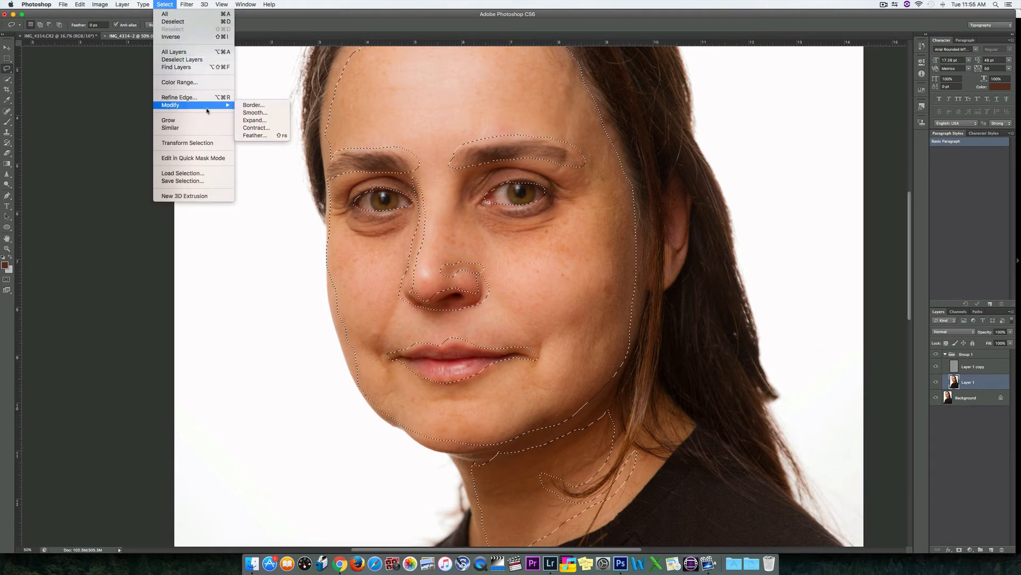
click(268, 135)
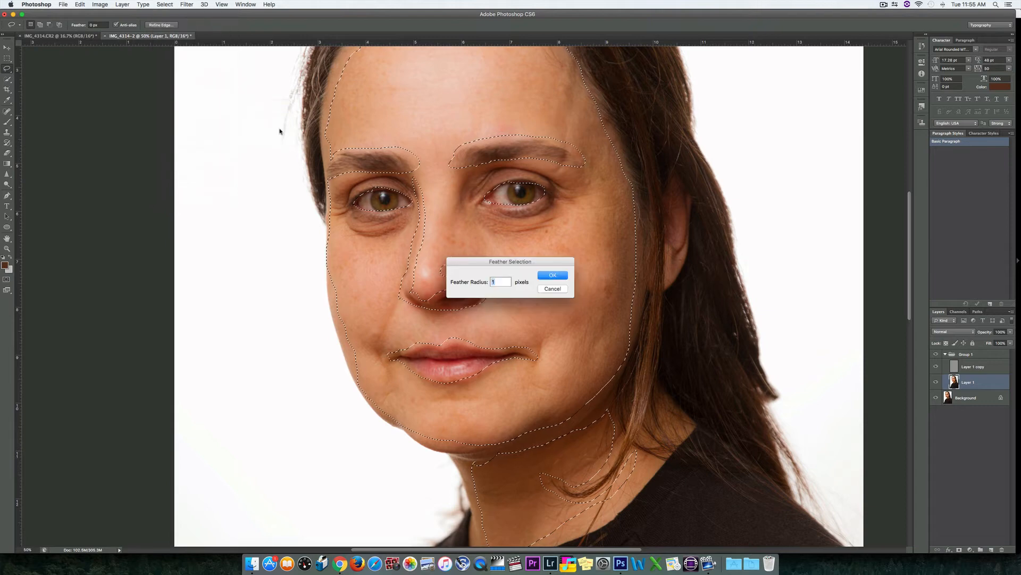
key(Return)
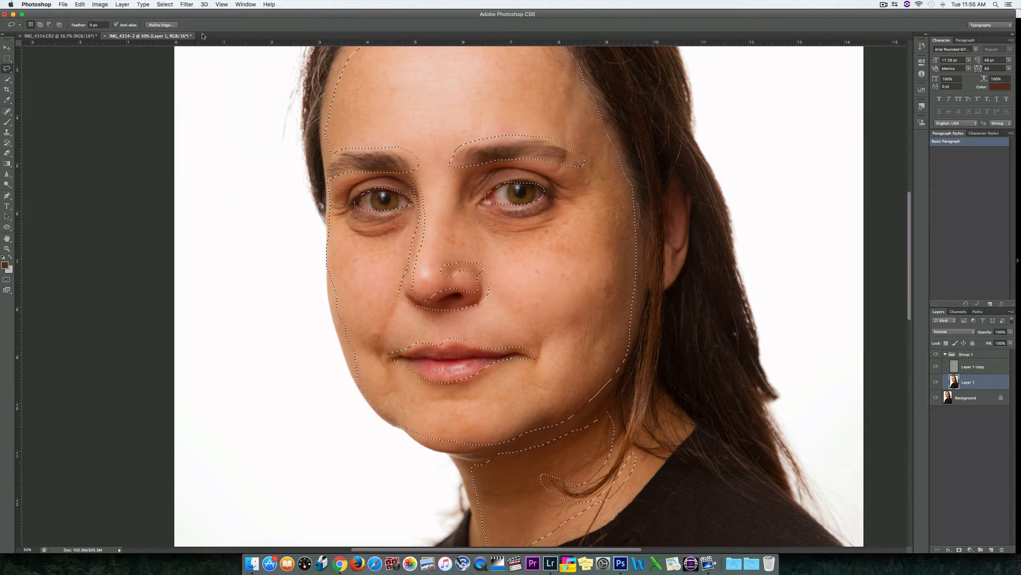
Start a Gaussian Blur on the selected skin of Layer 1 and set its radius to 7.8 pixels
click(182, 5)
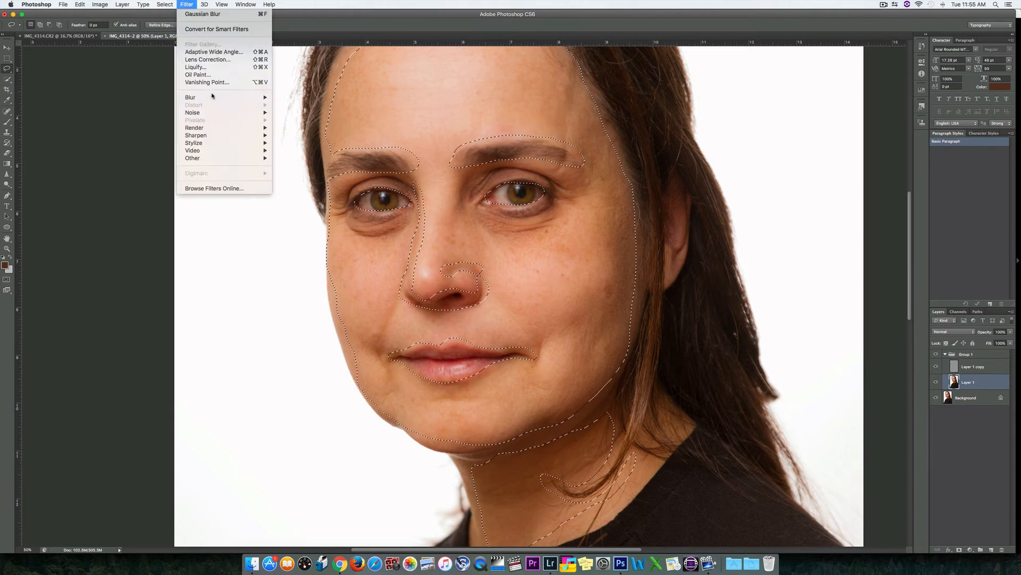
mouse_move(213, 97)
click(305, 158)
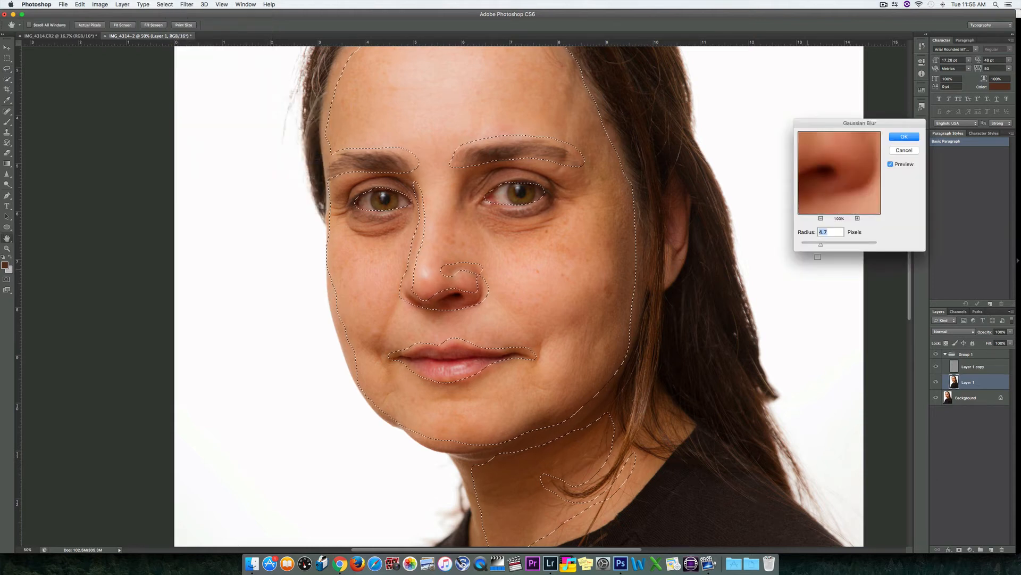
drag(826, 244, 830, 248)
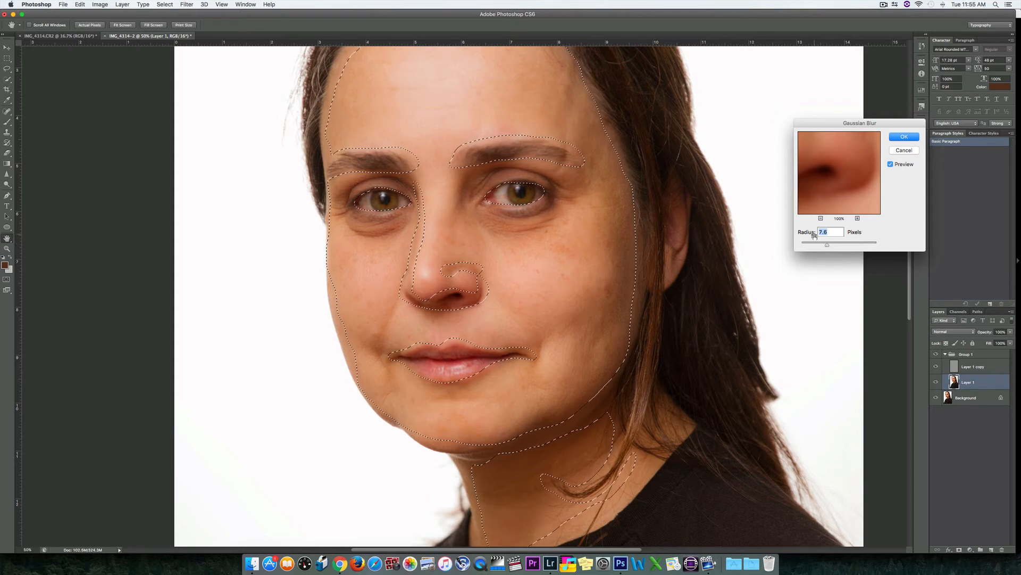
text(7)
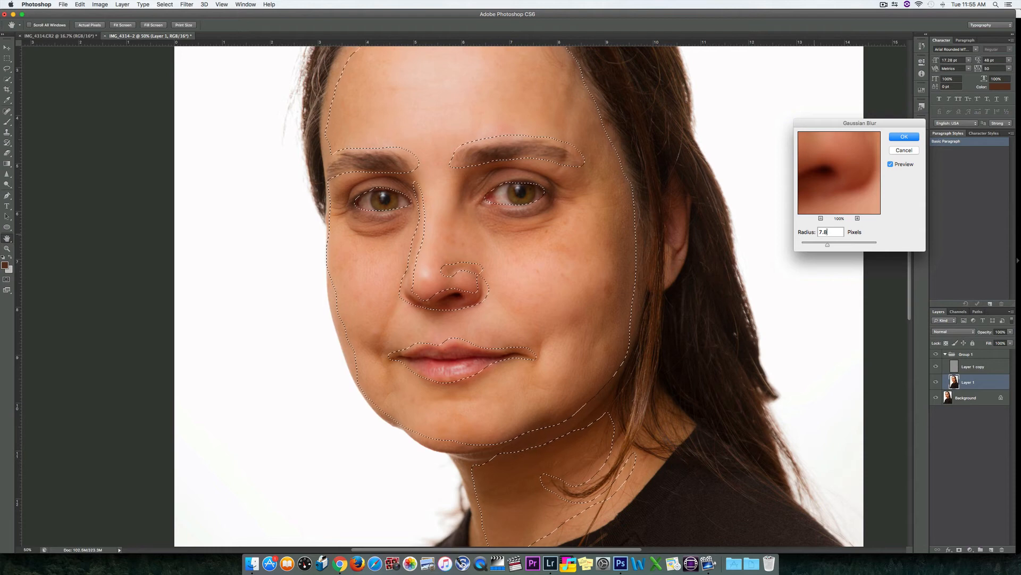
Compare the skin with and without the blur preview several times and apply the blur
click(891, 164)
click(896, 166)
click(892, 164)
click(890, 166)
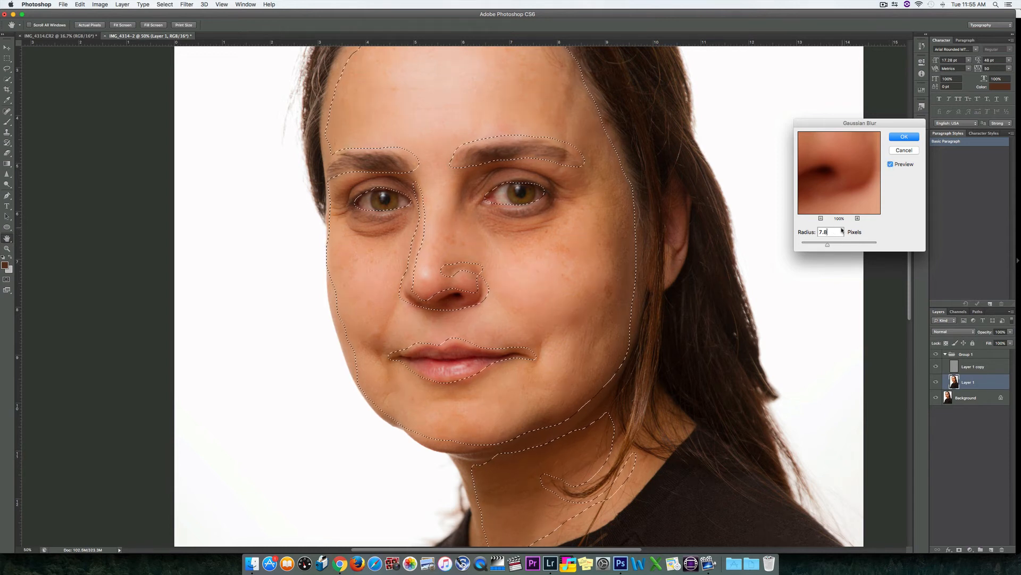
click(890, 166)
click(892, 164)
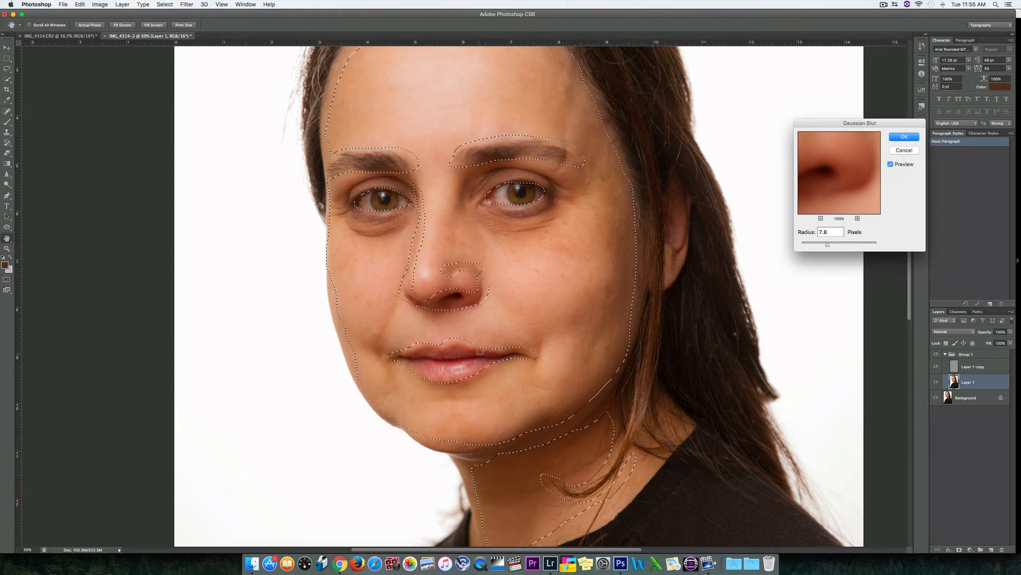
click(890, 165)
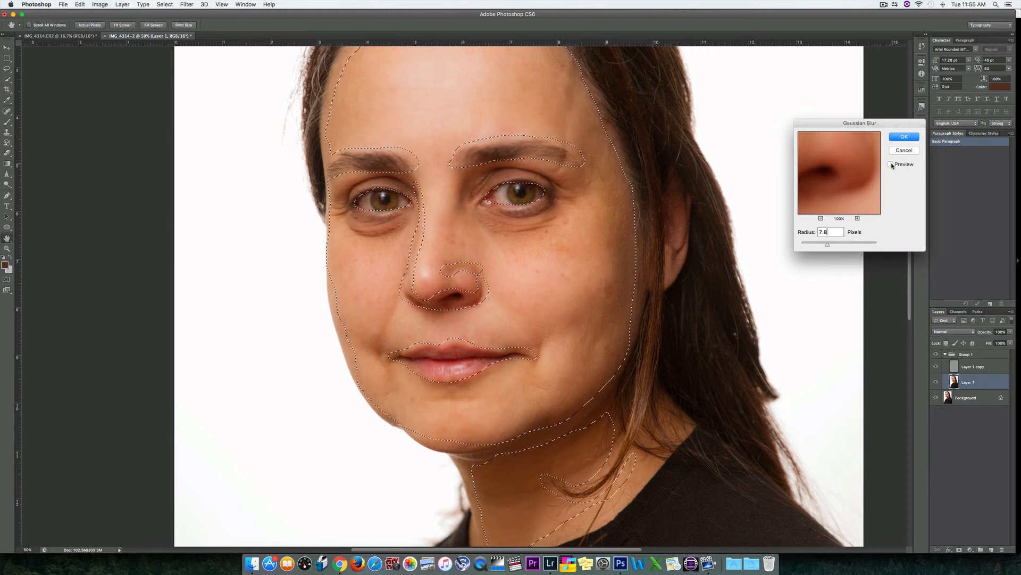
click(892, 165)
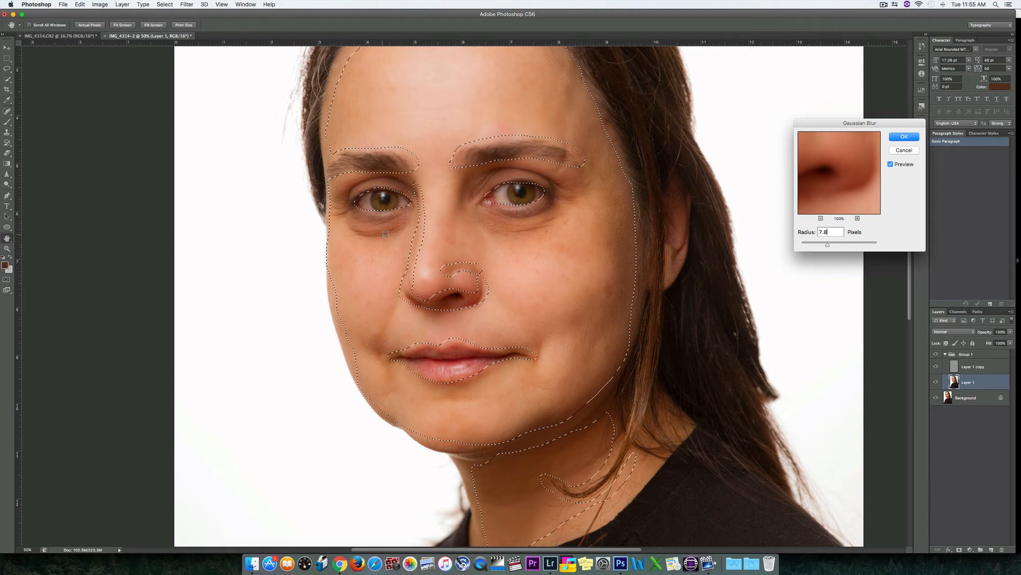
click(919, 134)
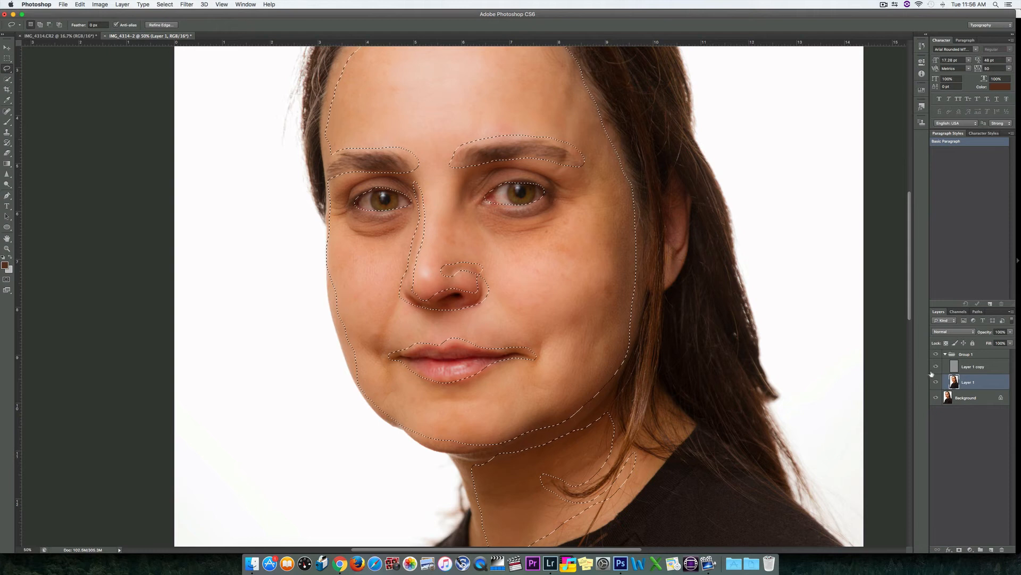
Deselect the skin, make Layer 1 copy active and check its texture alone by briefly hiding Layer 1 and the Background
key(super+d)
click(982, 368)
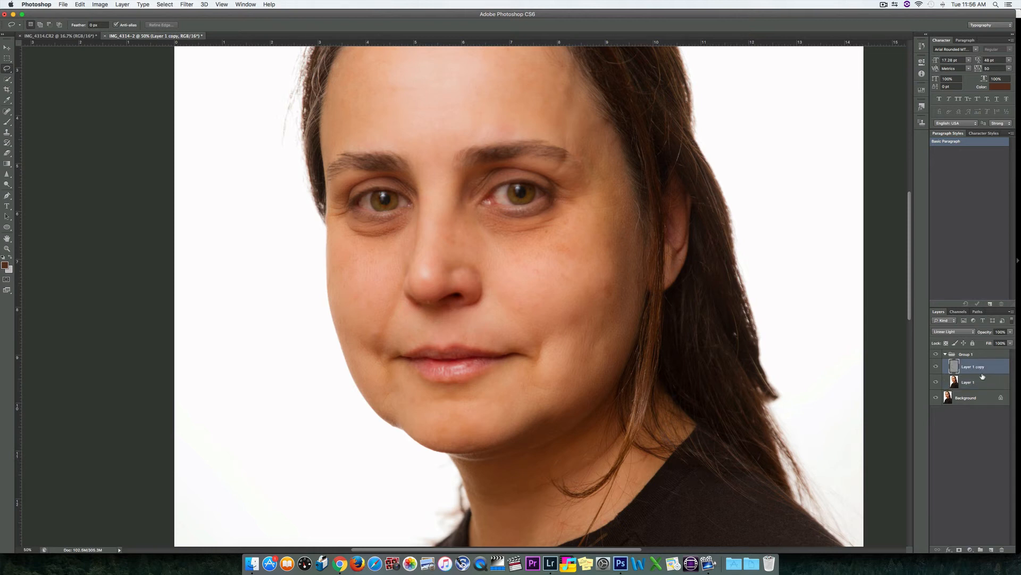
click(935, 382)
click(936, 397)
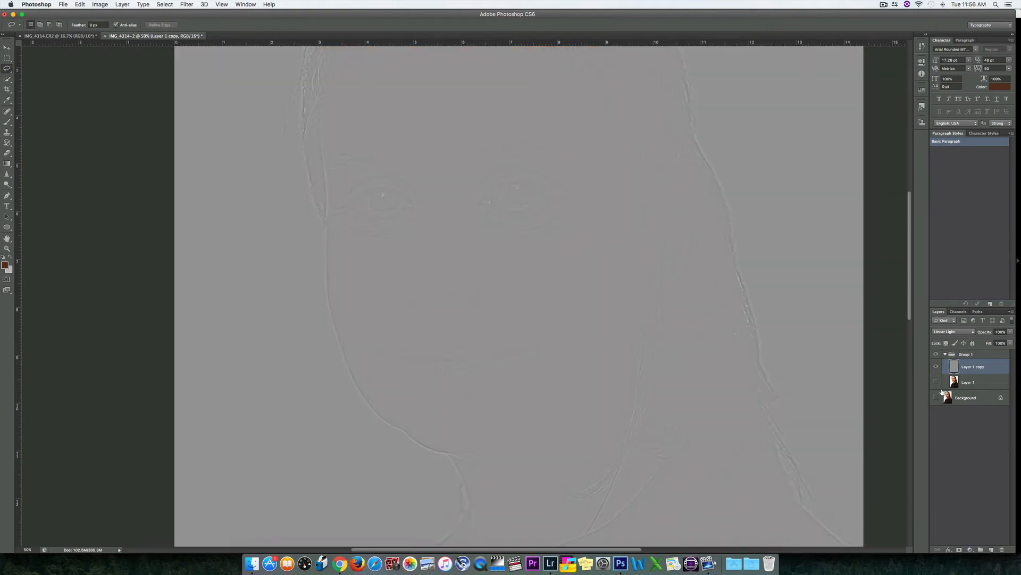
click(936, 398)
click(936, 382)
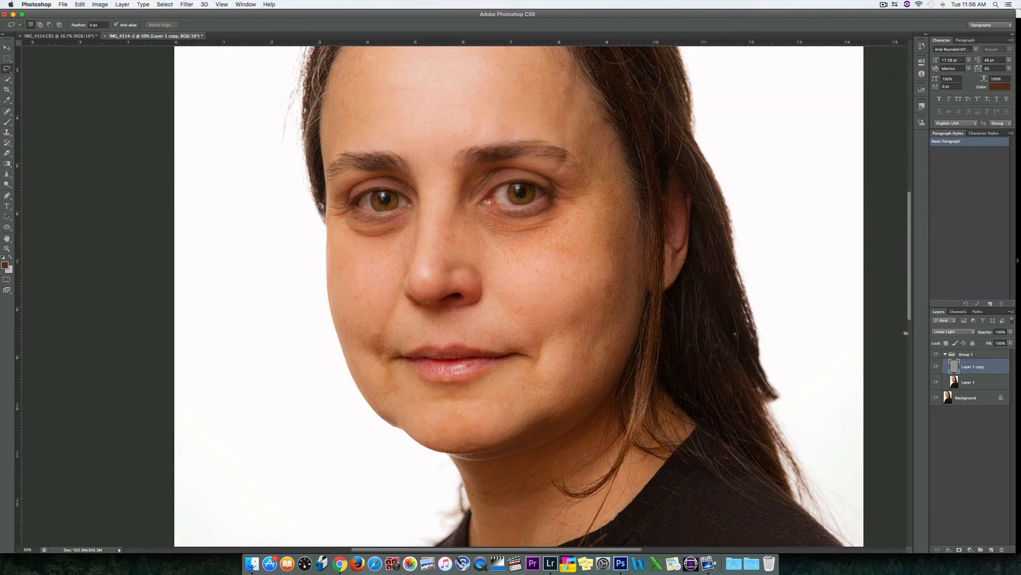
Remove the small spots below the right-hand eye on Layer 1 copy with the Spot Healing Brush
click(7, 111)
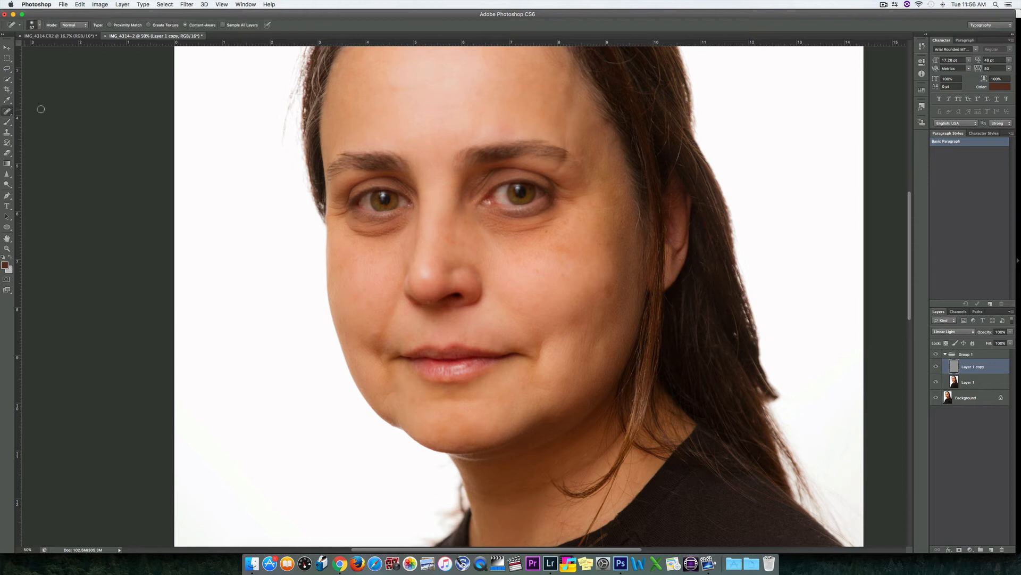
click(548, 229)
click(562, 223)
click(567, 225)
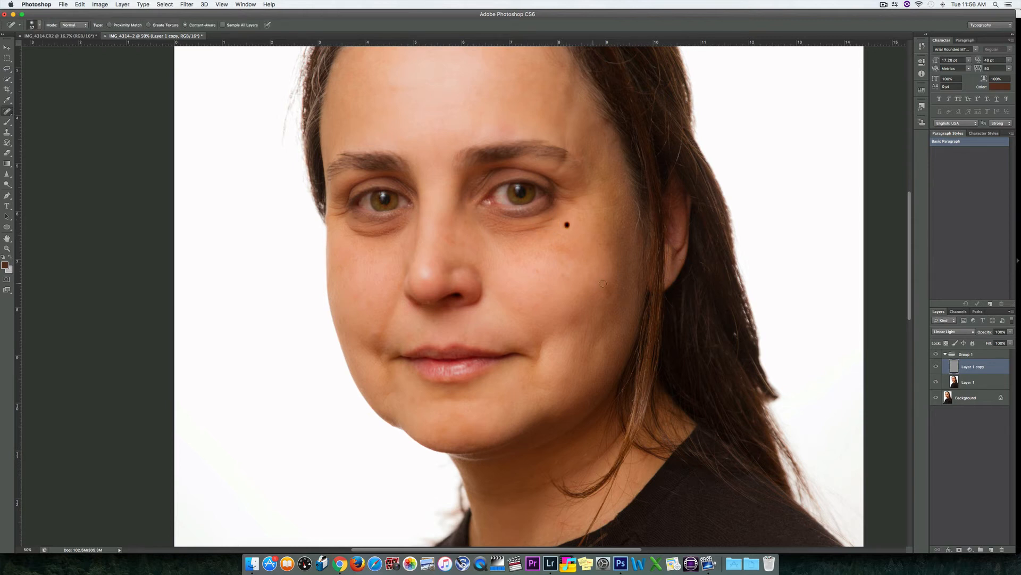
Erase the fine spot texture on the right-hand cheek of Layer 1 copy with the Eraser
alt+click(7, 174)
click(5, 154)
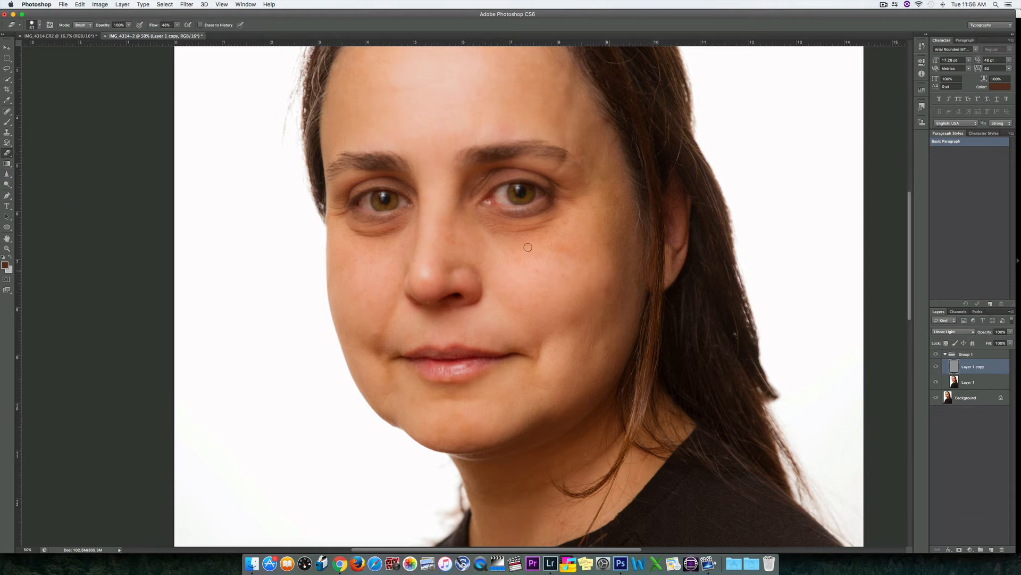
drag(533, 268, 566, 280)
Heal the fine lines beneath the right-hand eye on Layer 1 copy with the Spot Healing Brush
click(7, 111)
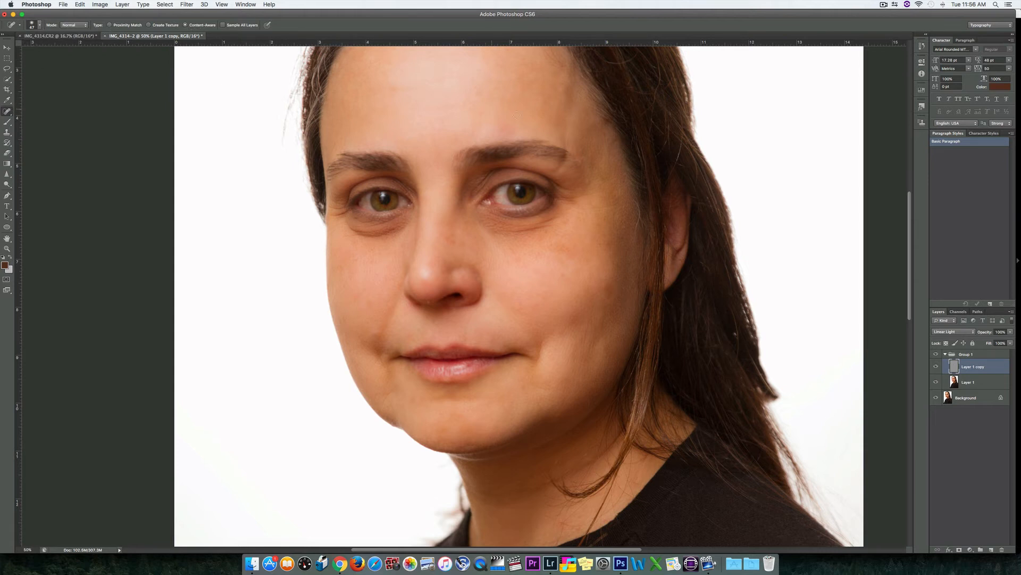
scroll(511, 183, up, 3)
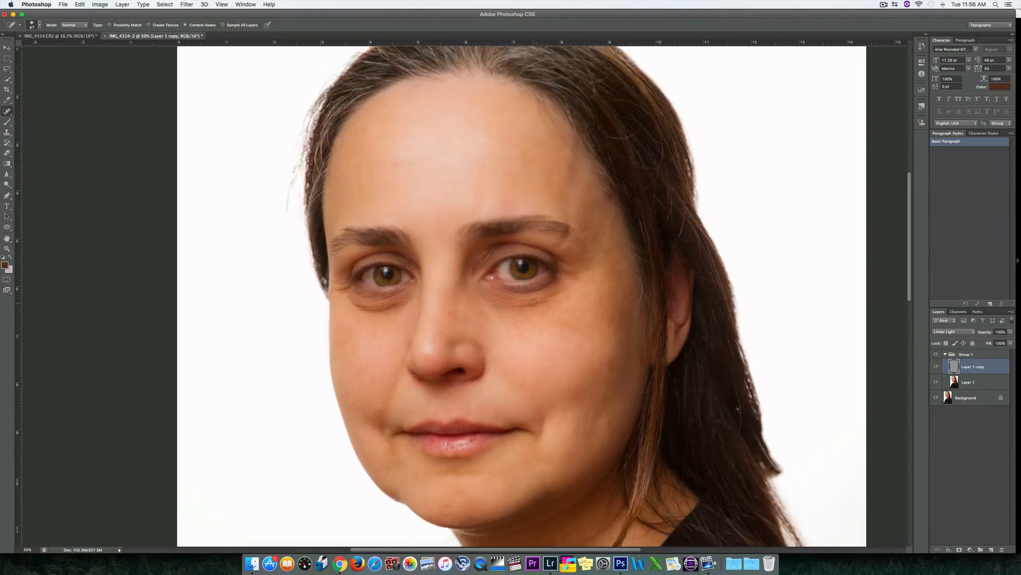
drag(533, 303, 511, 305)
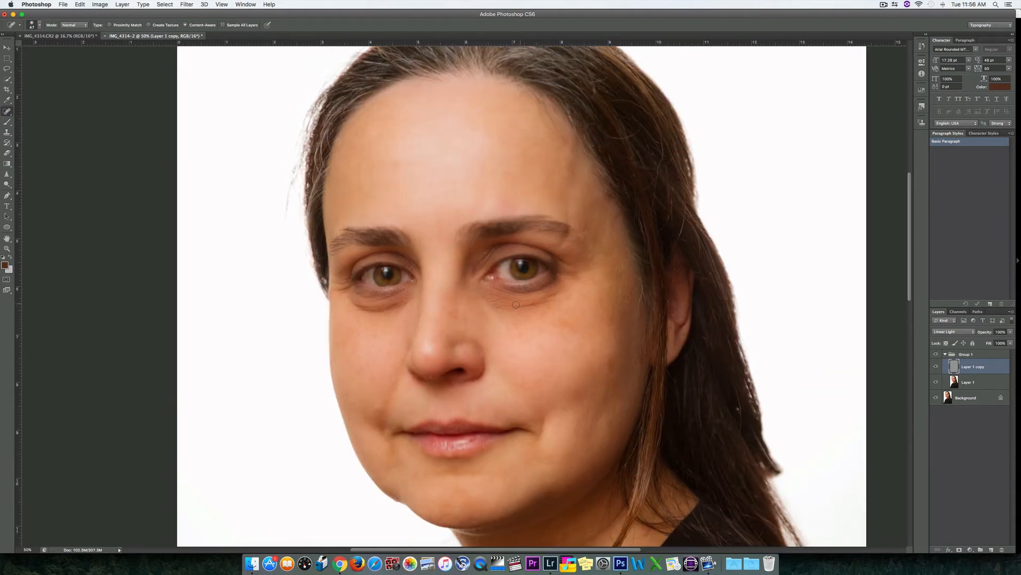
click(544, 303)
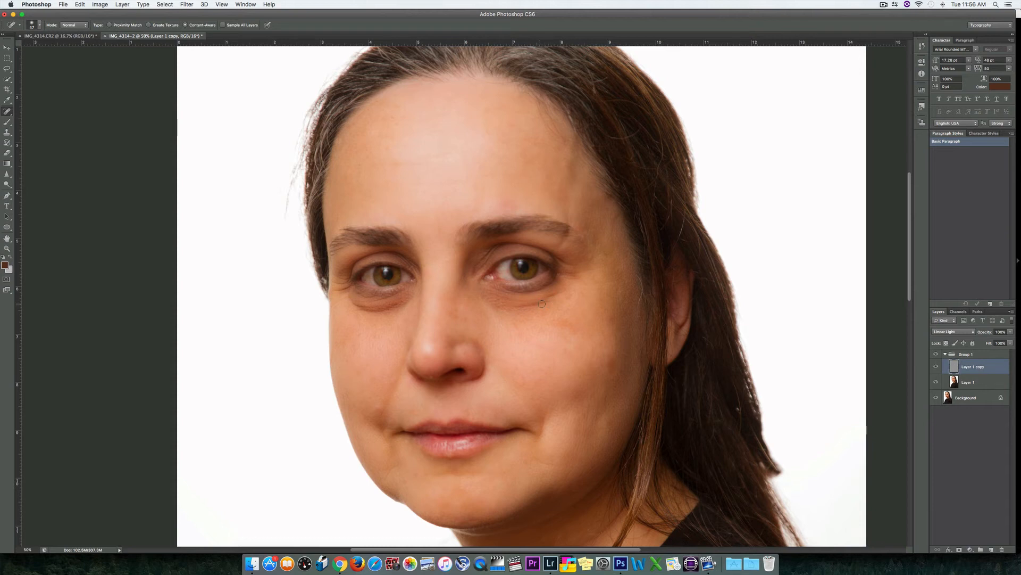
click(499, 303)
Heal the bright flecks and cracks across the lower lip on Layer 1 copy
drag(468, 439, 475, 386)
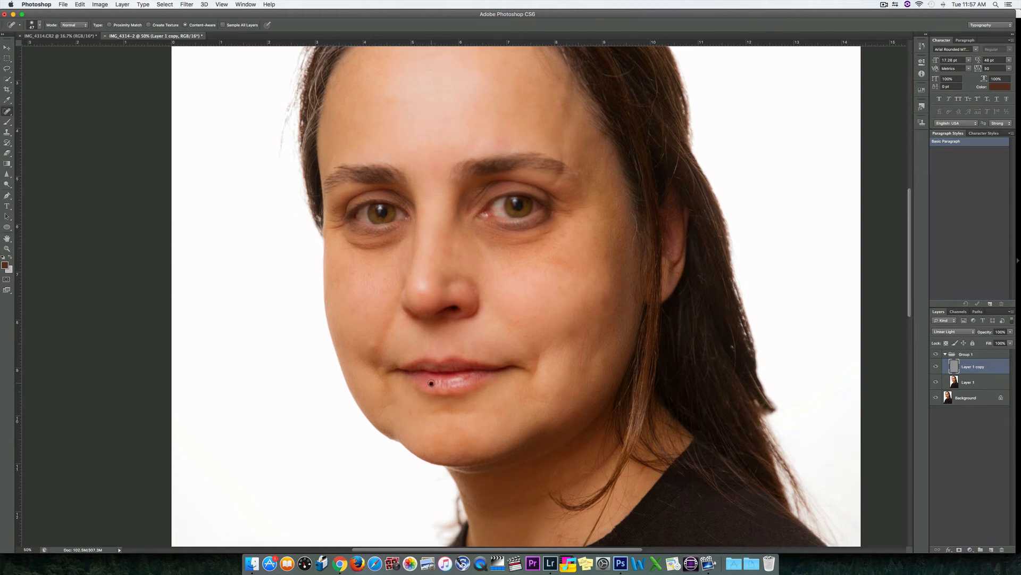
drag(451, 381, 479, 378)
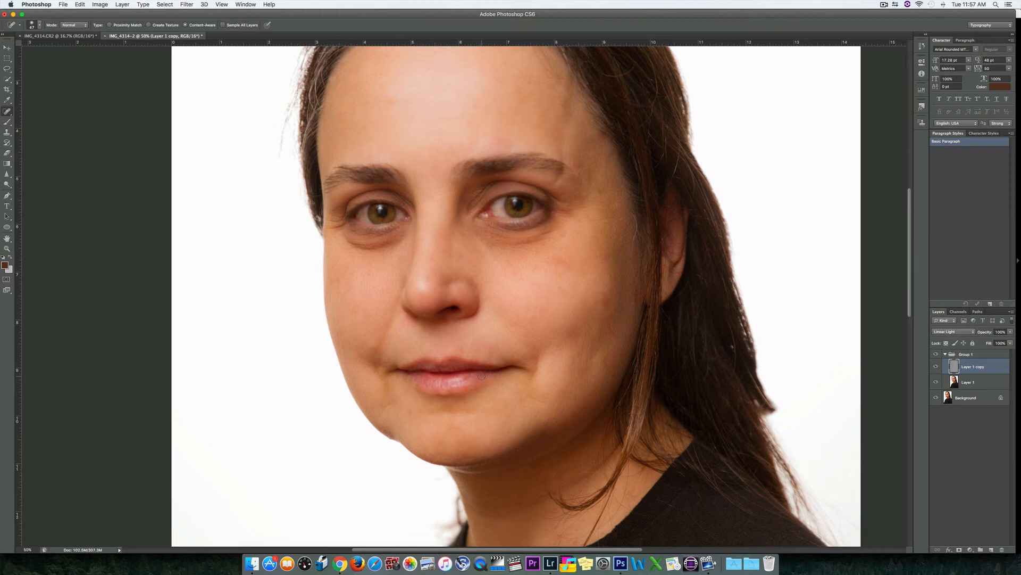
Heal the small marks on the lower lip, beside the left-hand mouth corner and on the lower right-hand cheek of Layer 1 copy
click(441, 385)
click(382, 368)
click(374, 371)
click(494, 344)
click(538, 347)
drag(555, 352, 557, 347)
Remove the spots and lines on the neck of Layer 1 copy with the Spot Healing Brush
drag(529, 475, 531, 381)
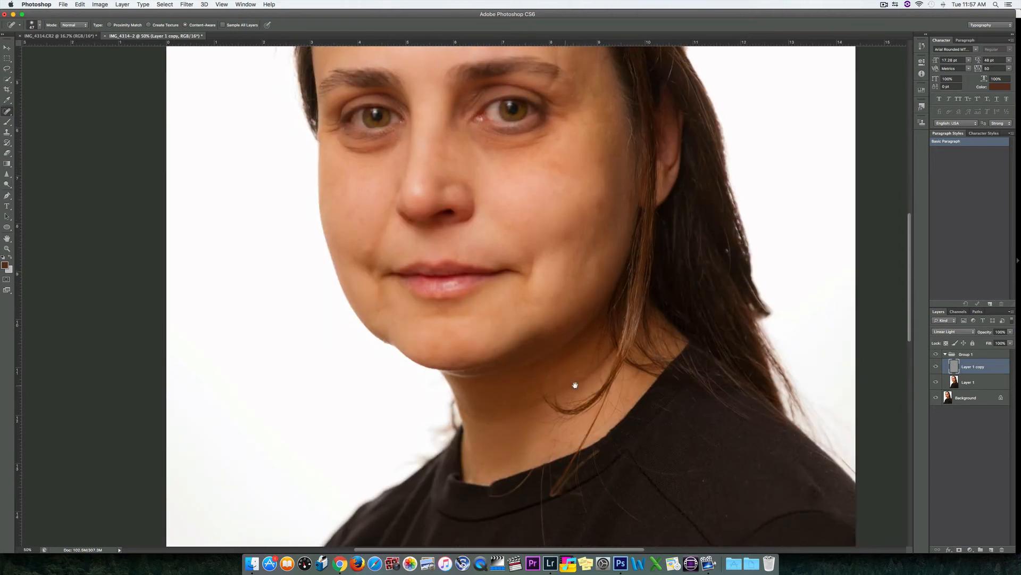
click(584, 383)
click(564, 388)
click(578, 380)
click(588, 374)
click(503, 409)
click(483, 409)
click(502, 417)
Heal the remaining spots on the upper right-hand cheek and under the right-hand eye on Layer 1 copy
click(540, 163)
click(562, 168)
click(560, 171)
click(534, 142)
click(511, 166)
Heal the leftover spots on the outer right-hand cheek and around the left-hand mouth corner of Layer 1 copy
mouse_move(434, 135)
mouse_down()
mouse_move(405, 126)
mouse_move(389, 295)
mouse_up()
key(super+r)
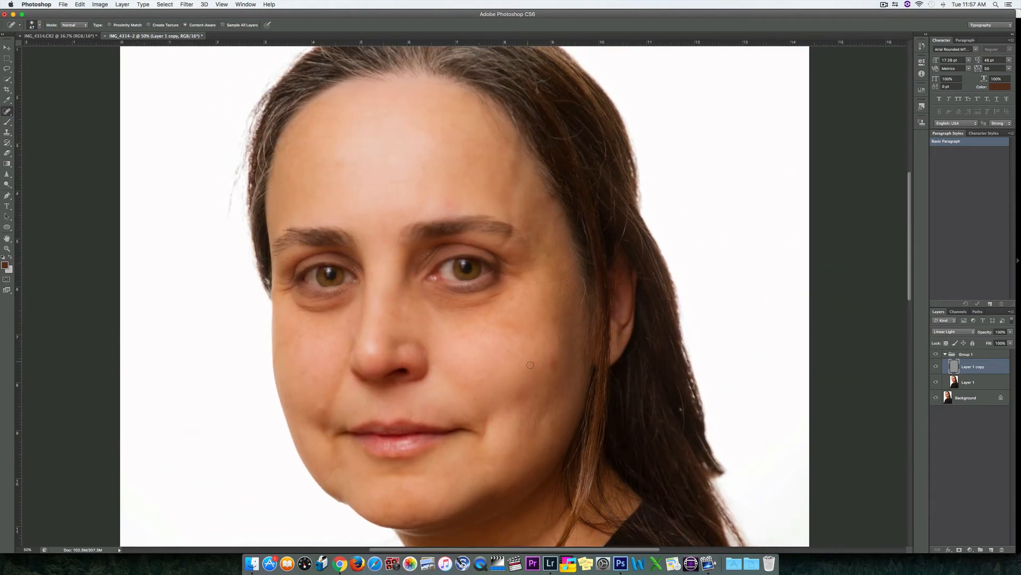
click(550, 324)
drag(353, 413, 357, 413)
click(370, 445)
click(9, 112)
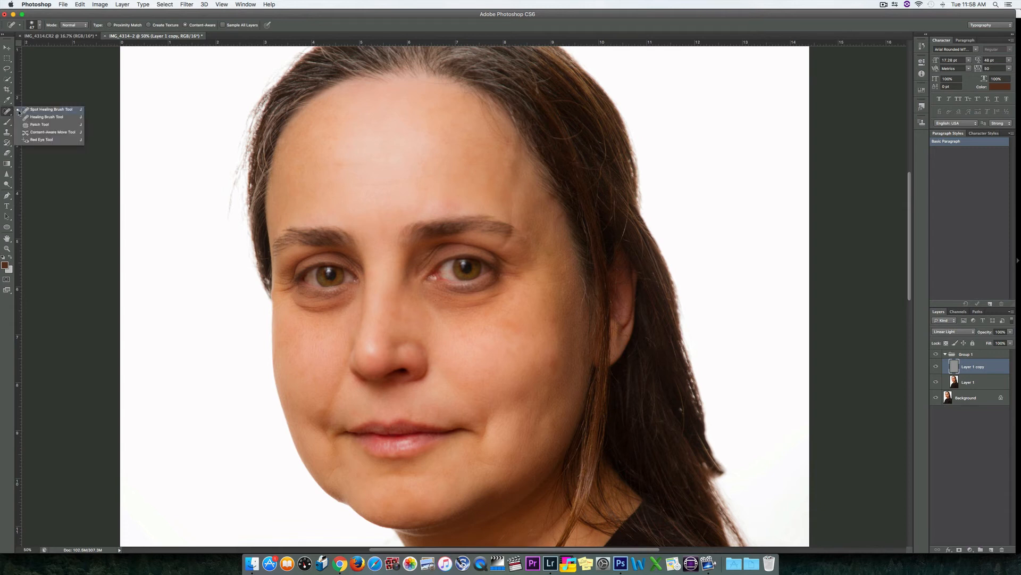
click(9, 112)
click(8, 112)
click(499, 360)
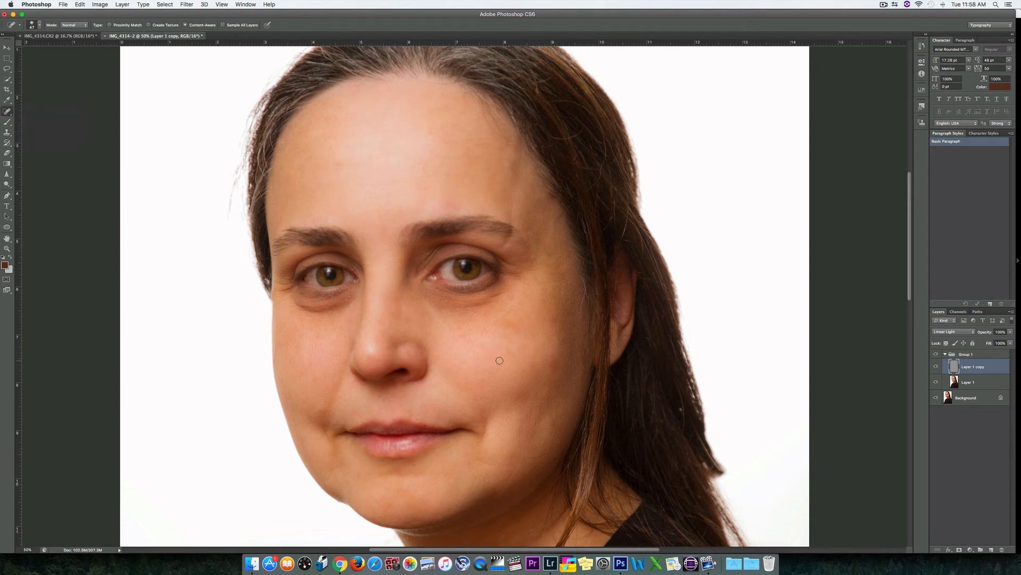
Compare the portrait before and after retouching by hiding and showing Group 1, and collapse the group
click(959, 355)
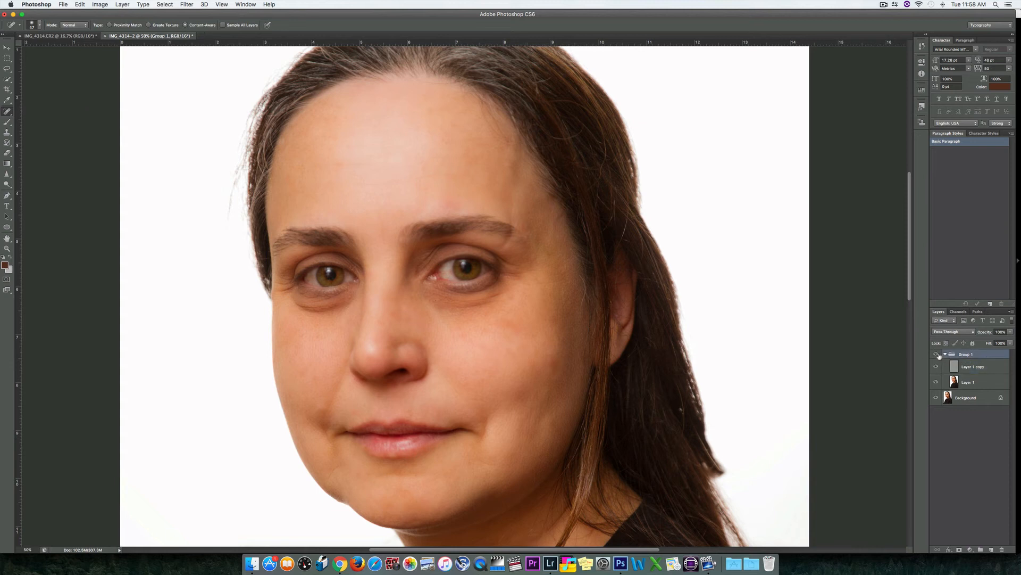
click(938, 354)
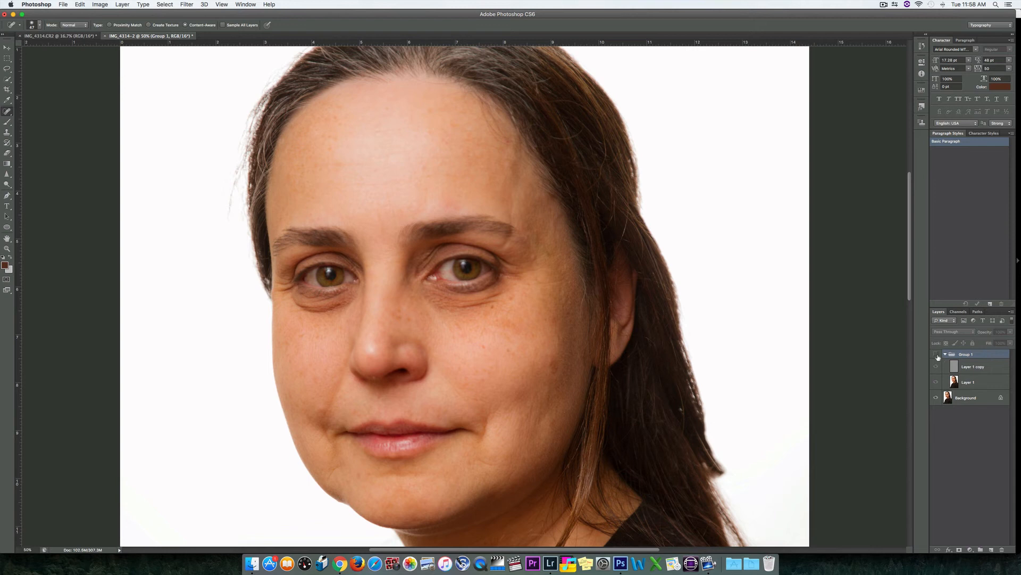
click(938, 354)
click(937, 354)
click(938, 354)
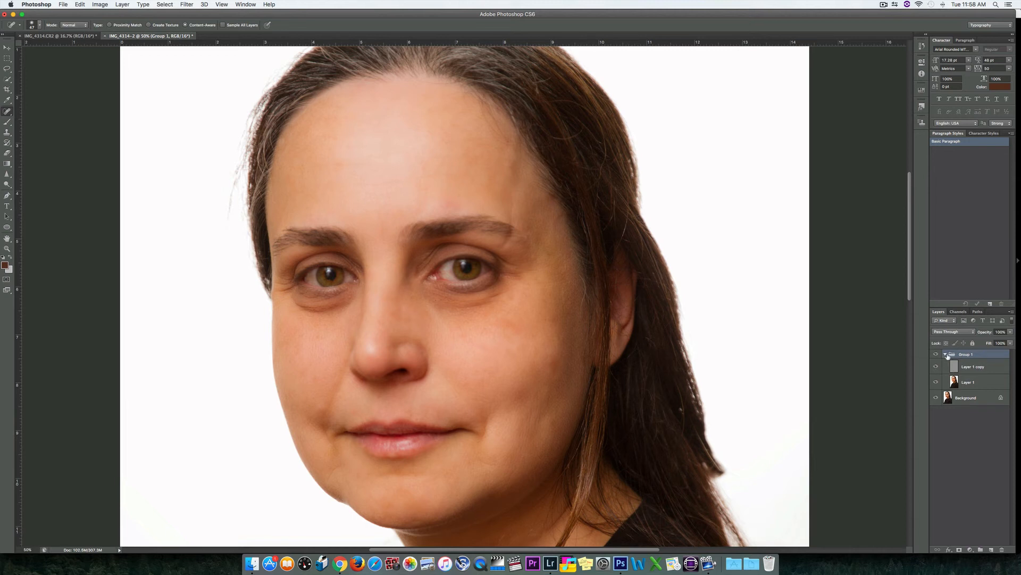
click(946, 354)
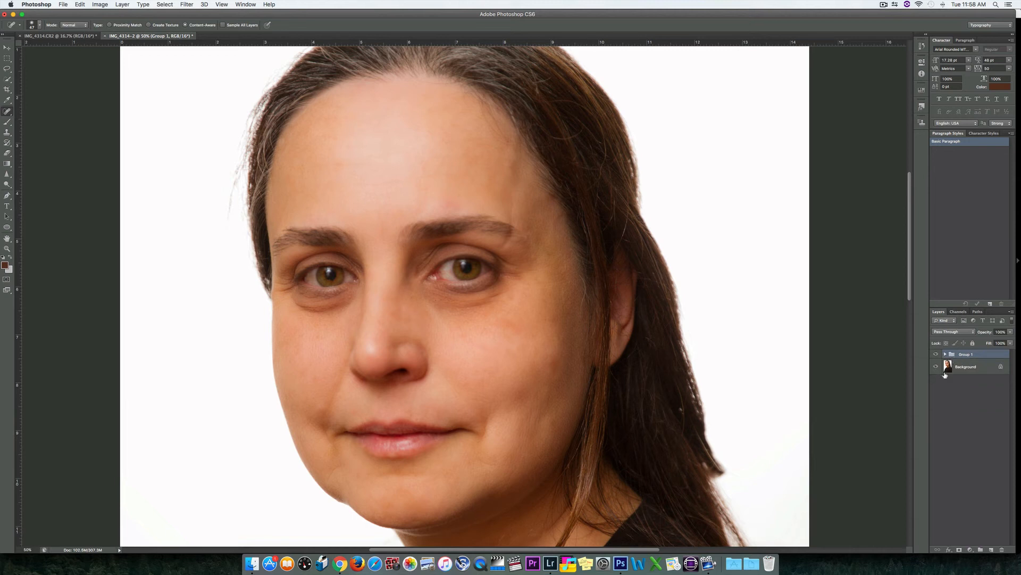
Save the layered document and flatten the image into a single Background layer
key(super+s)
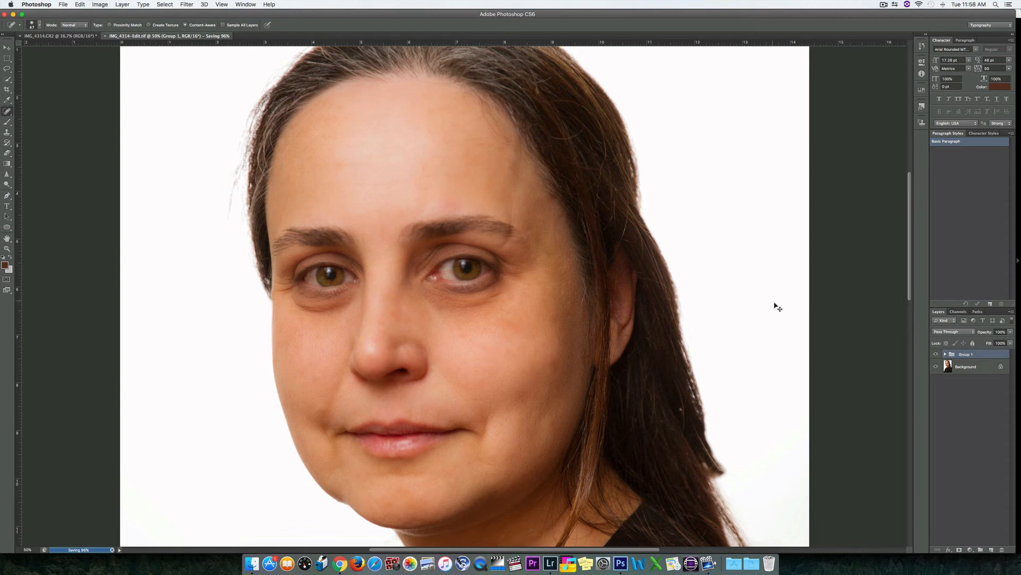
key(super+s)
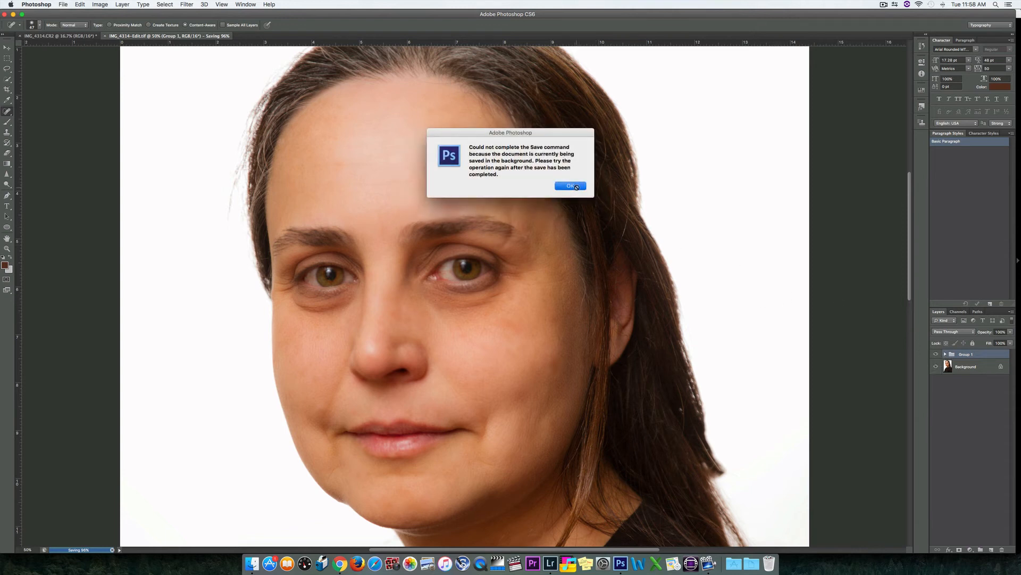
click(575, 189)
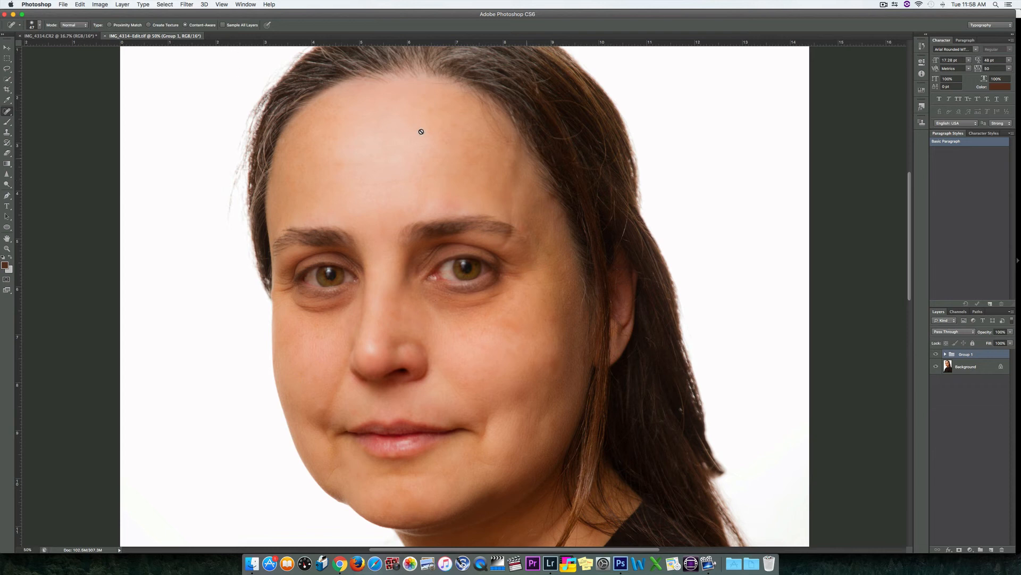
click(122, 4)
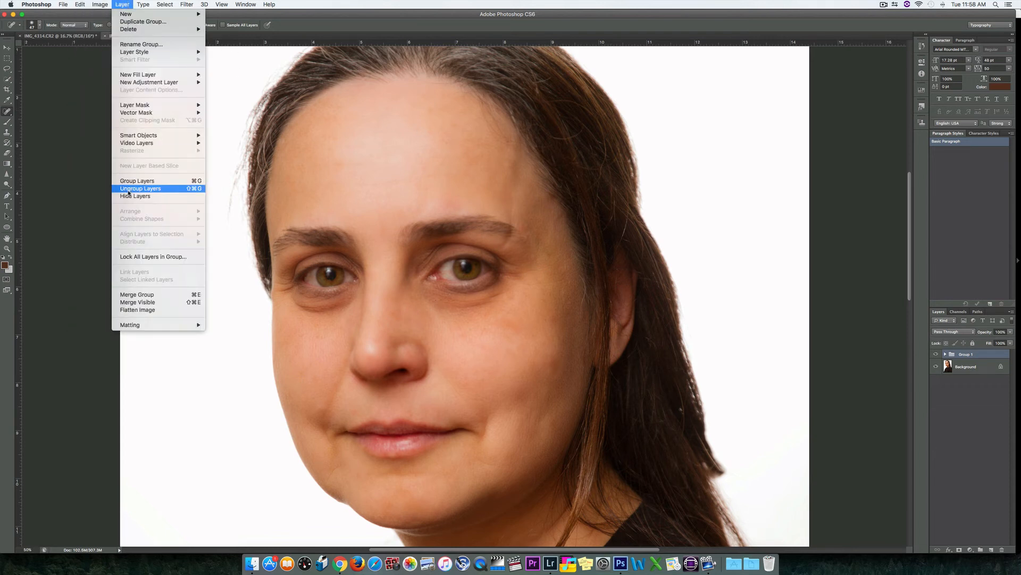
click(137, 310)
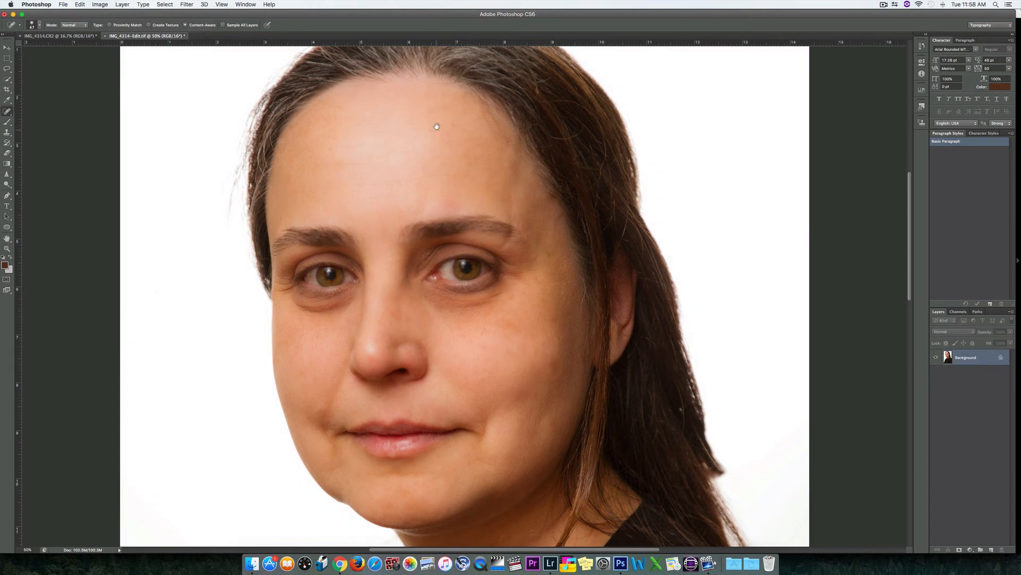
Paint over the grey hair at the crown with a dark colour sampled from the hair, using the Brush in Darken mode
drag(437, 126, 385, 246)
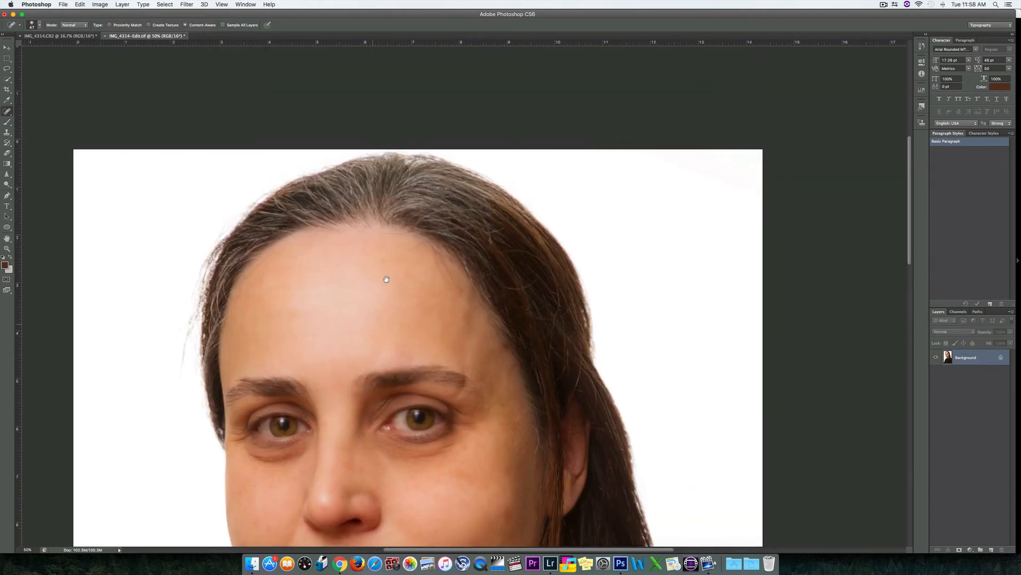
click(8, 122)
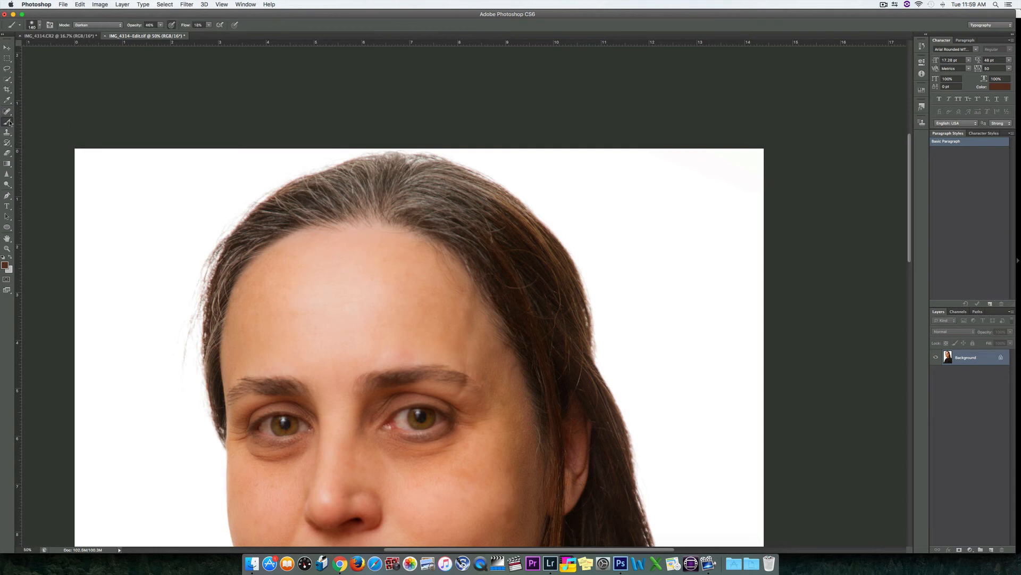
click(9, 122)
click(23, 120)
click(86, 24)
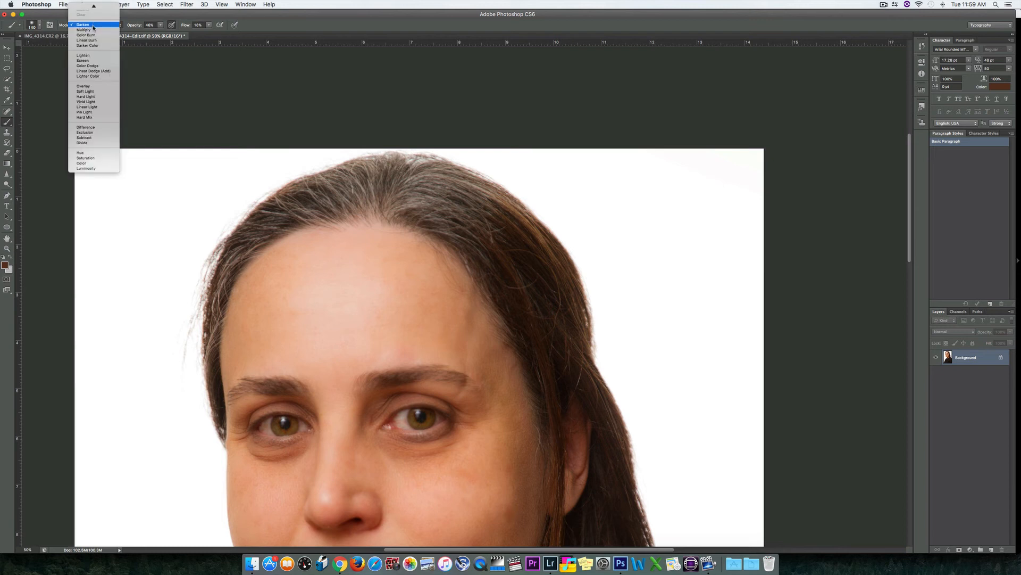
click(89, 24)
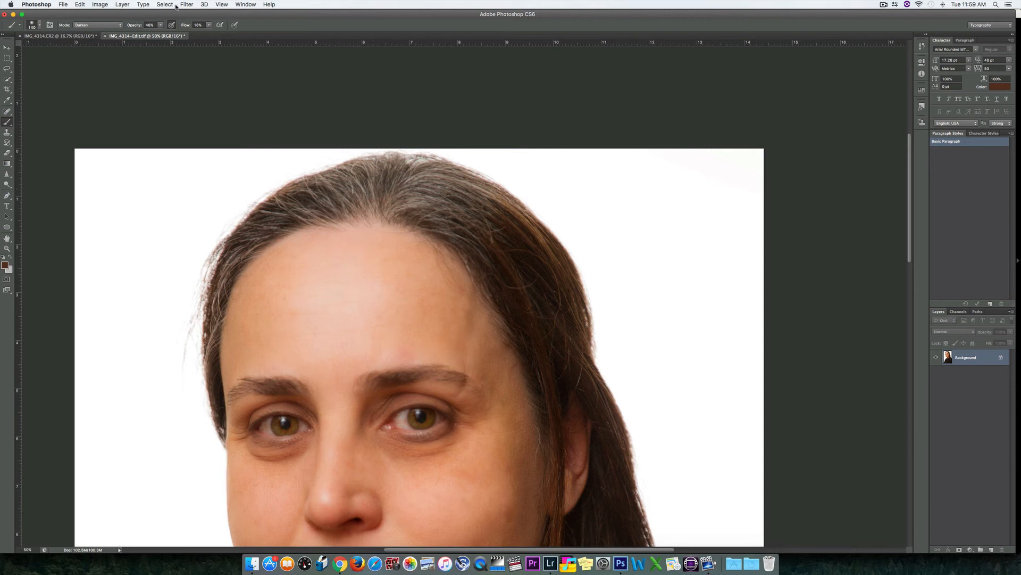
click(161, 26)
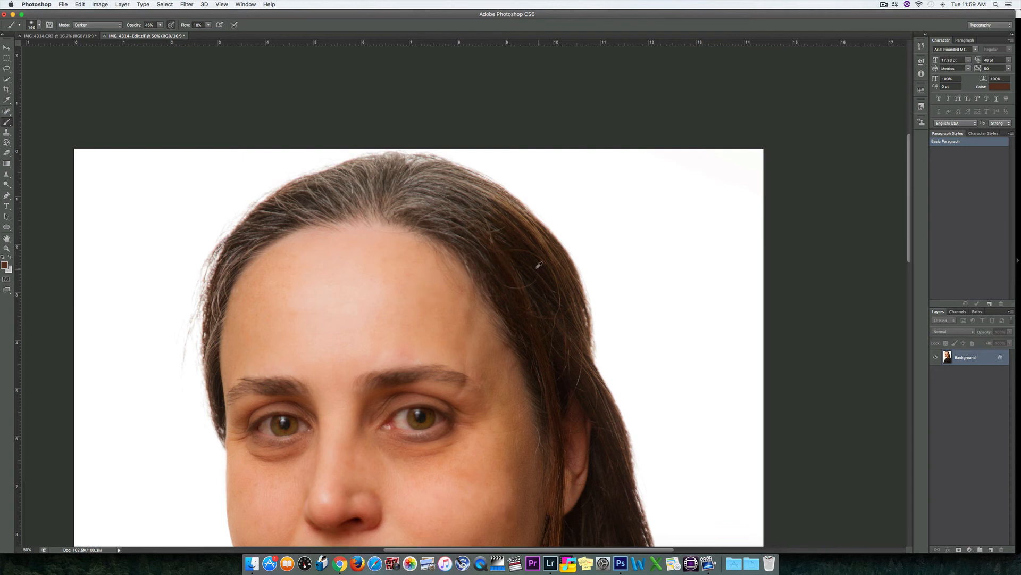
alt+click(566, 380)
mouse_move(408, 205)
mouse_down()
mouse_move(440, 208)
mouse_move(395, 204)
mouse_move(456, 192)
mouse_up()
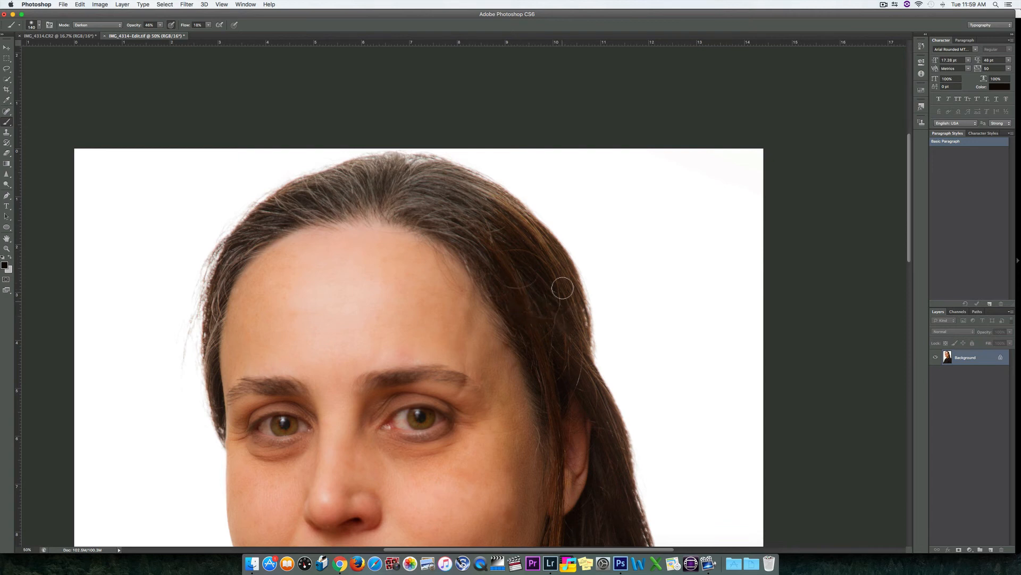
Tint more of the hair with a reddish brown and a dark brown sampled from the hair
alt+click(522, 210)
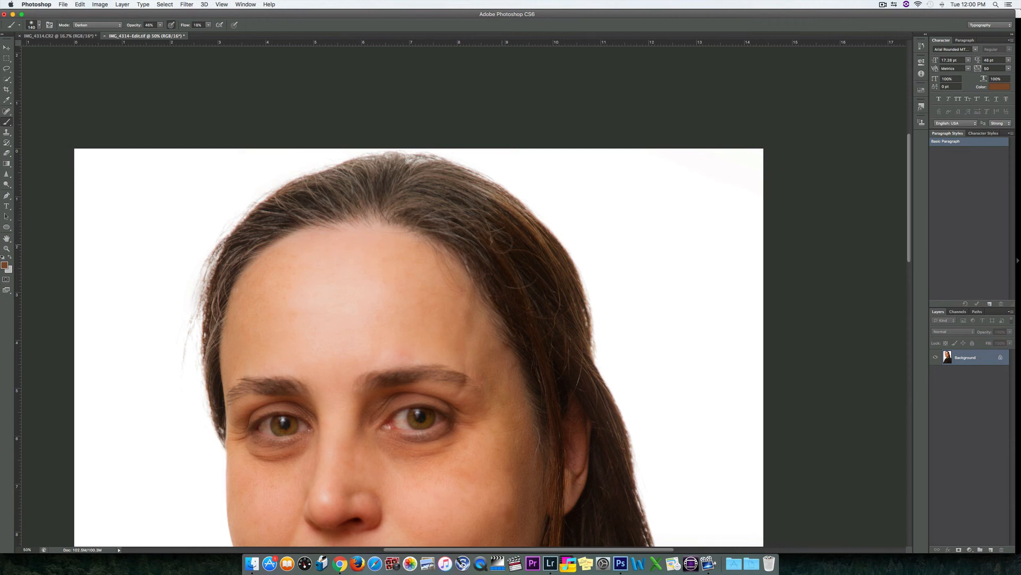
key(super+0)
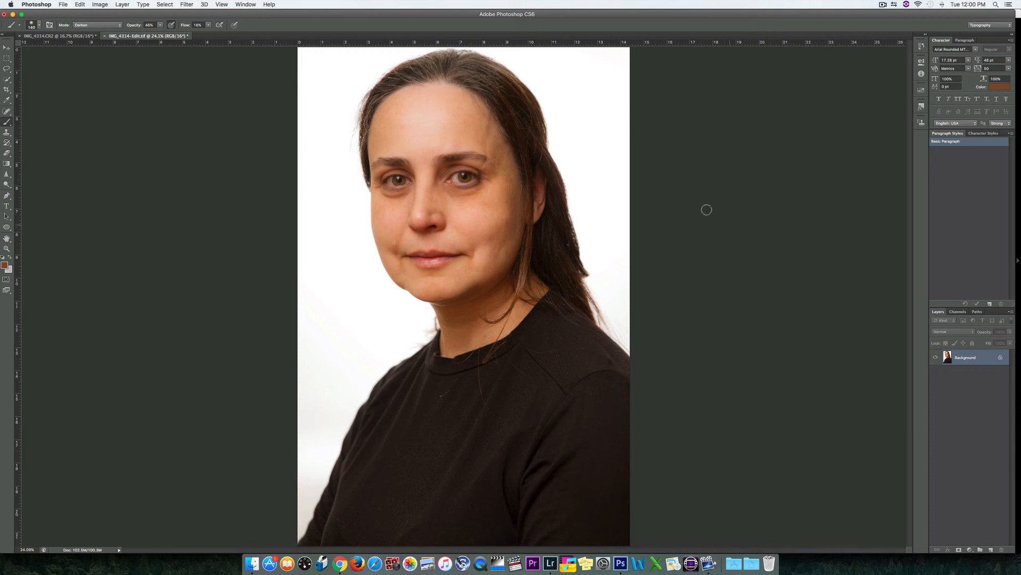
alt+click(510, 98)
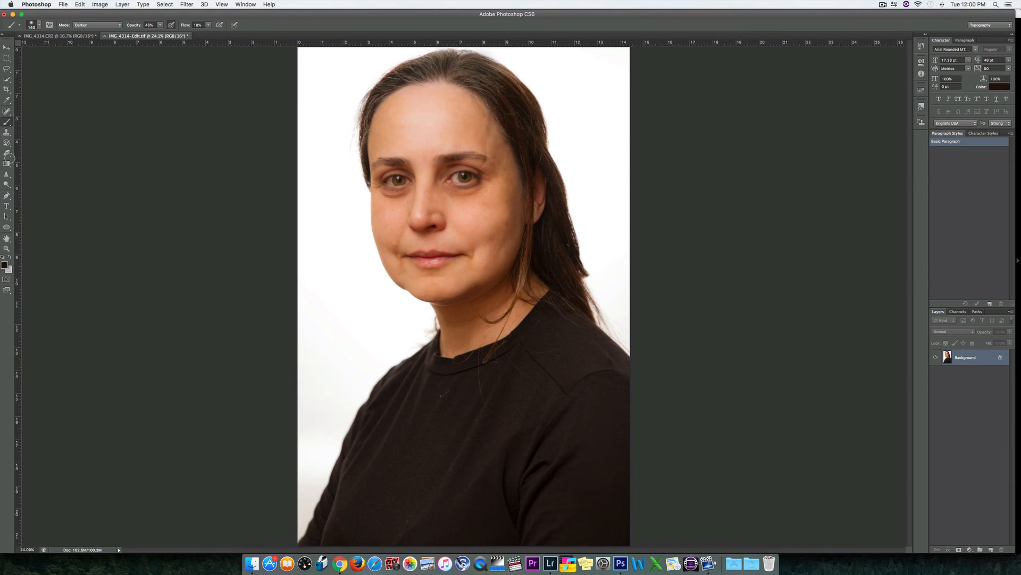
Select the white areas on both sides of the left-hand iris with the Quick Selection tool
click(7, 175)
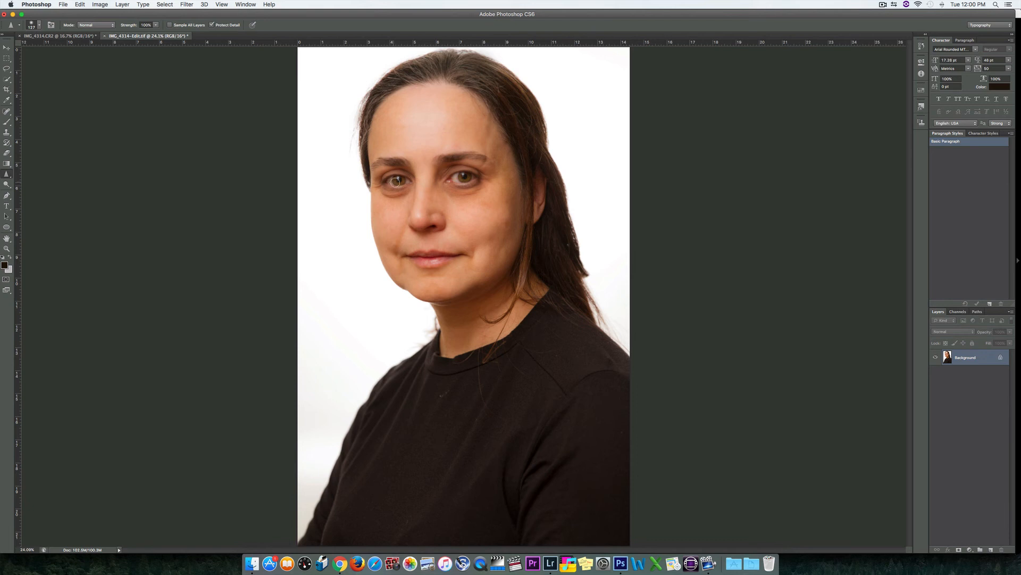
click(7, 79)
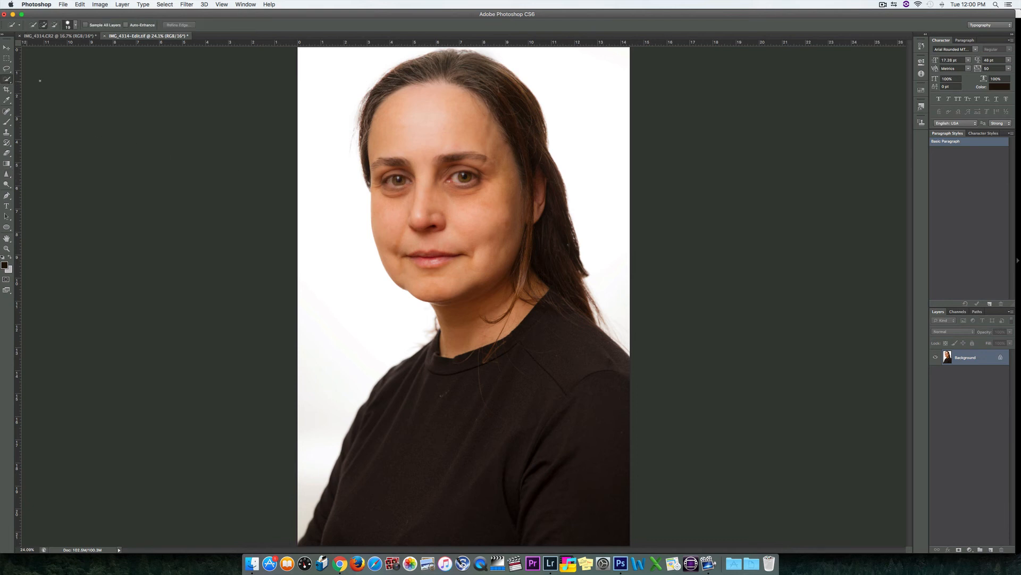
key(super+plus)
key(super+plus)
key(super+plus)
key(super+plus)
key(super+plus)
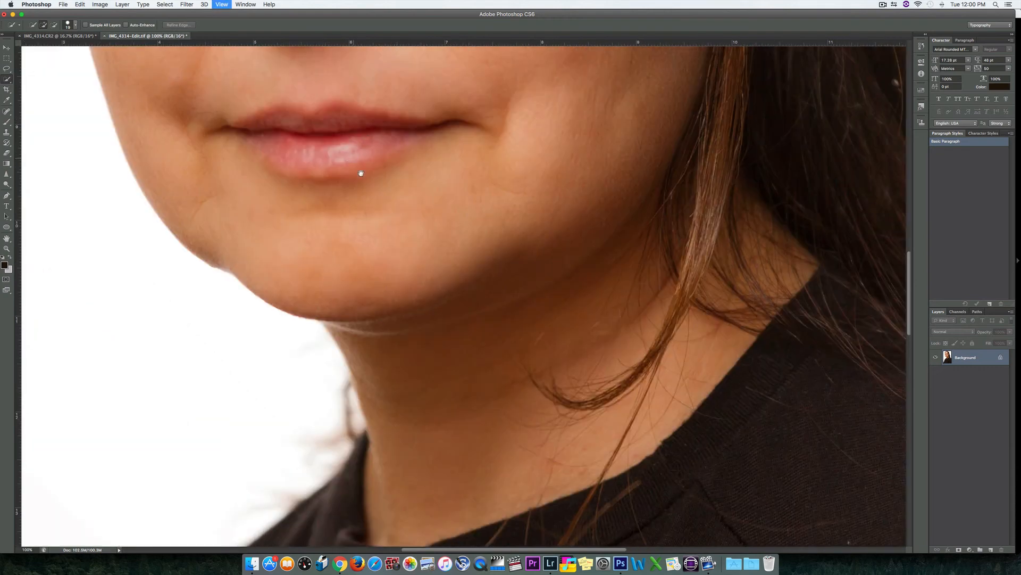
drag(361, 174, 463, 367)
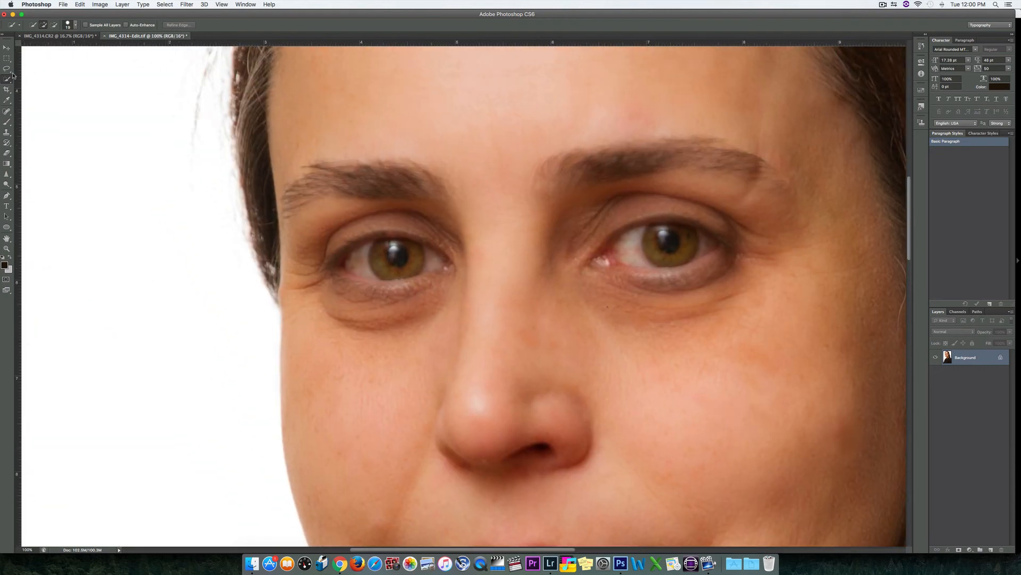
click(8, 79)
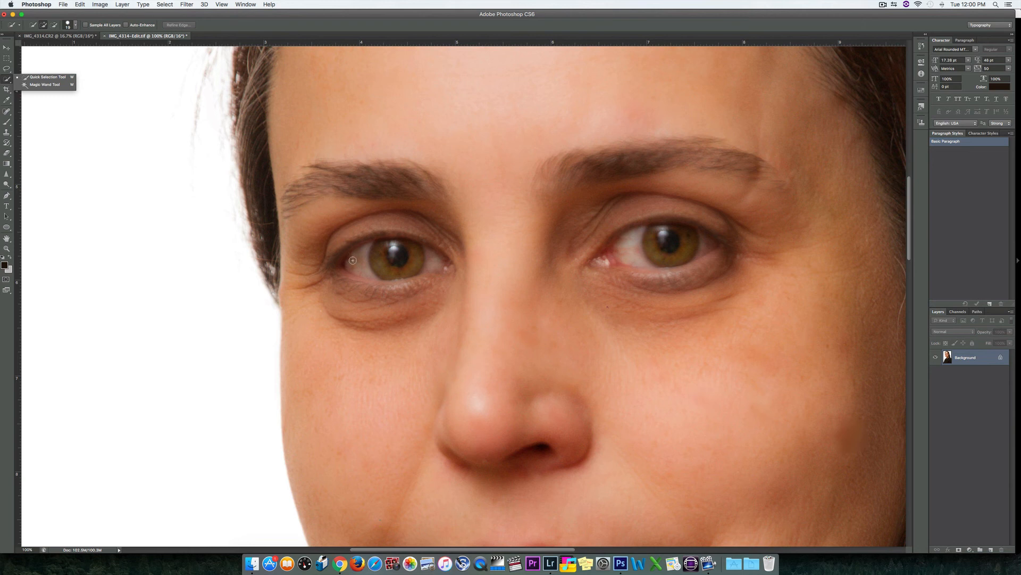
drag(359, 260, 363, 253)
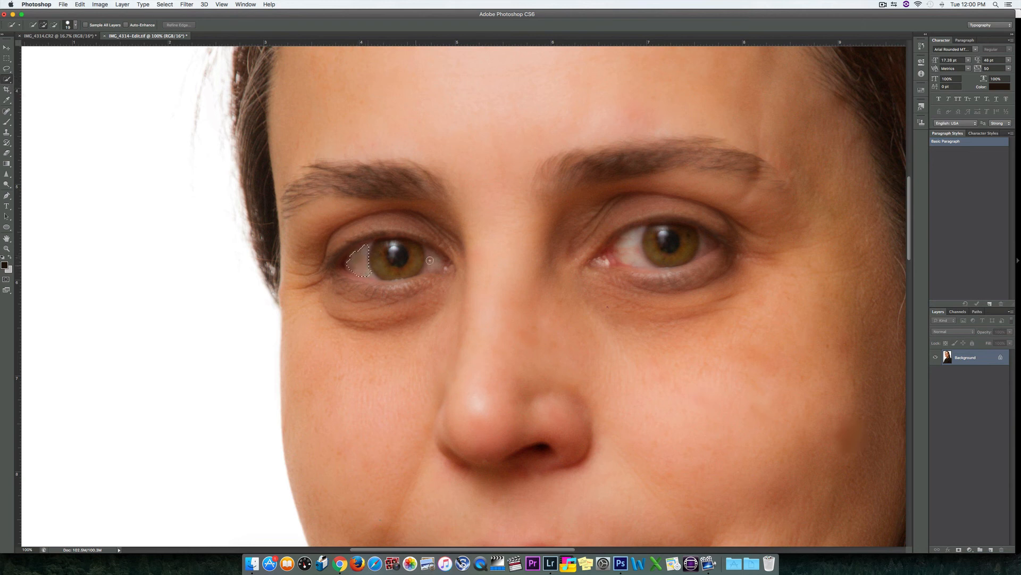
drag(432, 266, 434, 257)
Add the whites of the right-hand eye to the selection and trim the selection edges around both irises
mouse_move(634, 243)
mouse_down()
mouse_move(639, 232)
mouse_move(617, 255)
mouse_move(643, 261)
mouse_up()
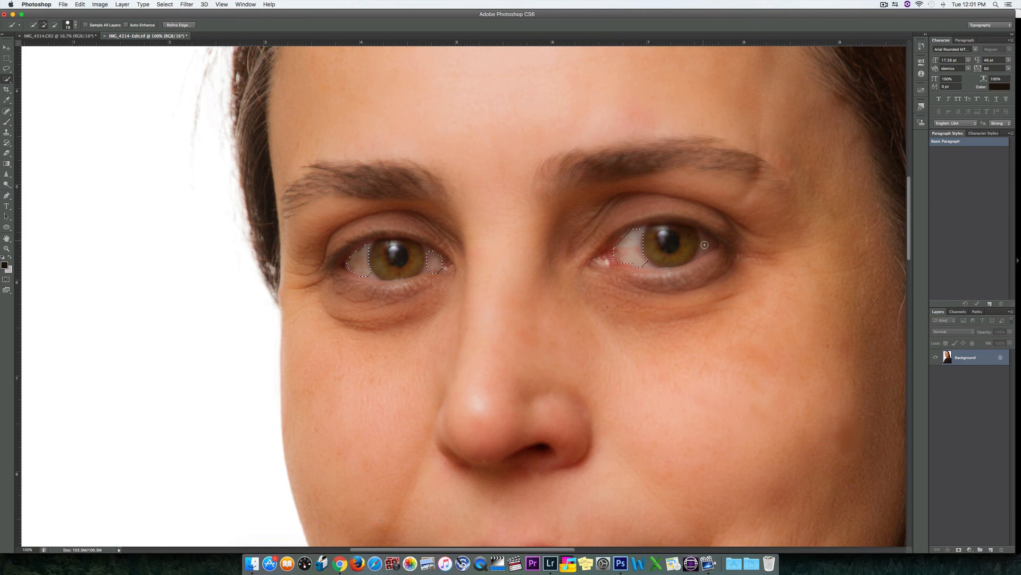
mouse_move(706, 242)
mouse_down()
mouse_move(655, 242)
mouse_move(670, 242)
mouse_up()
key(alt)
mouse_move(665, 218)
mouse_down()
mouse_move(681, 240)
mouse_move(678, 224)
mouse_move(672, 245)
mouse_move(651, 248)
mouse_move(689, 227)
mouse_up()
click(691, 236)
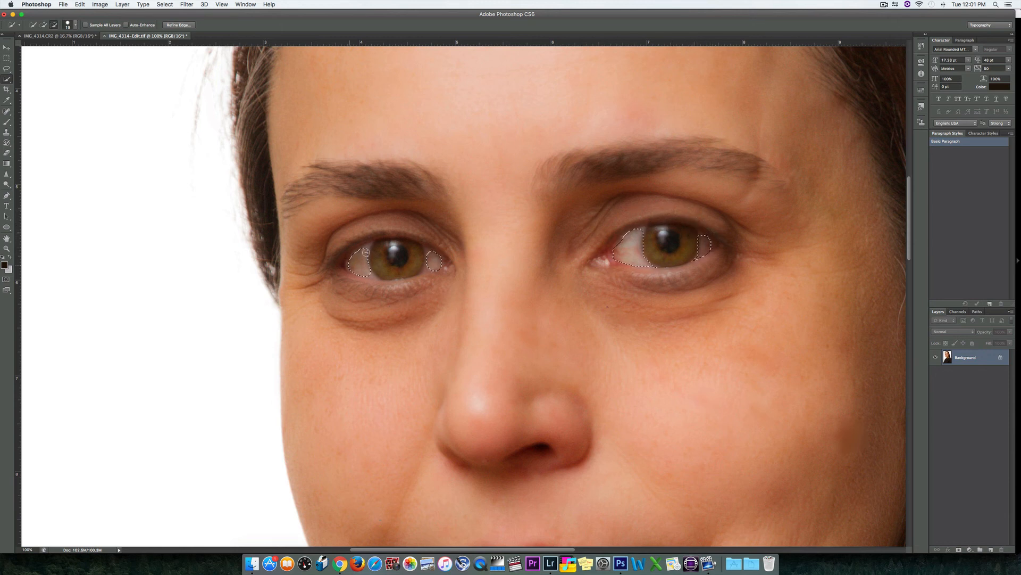
drag(366, 249, 376, 274)
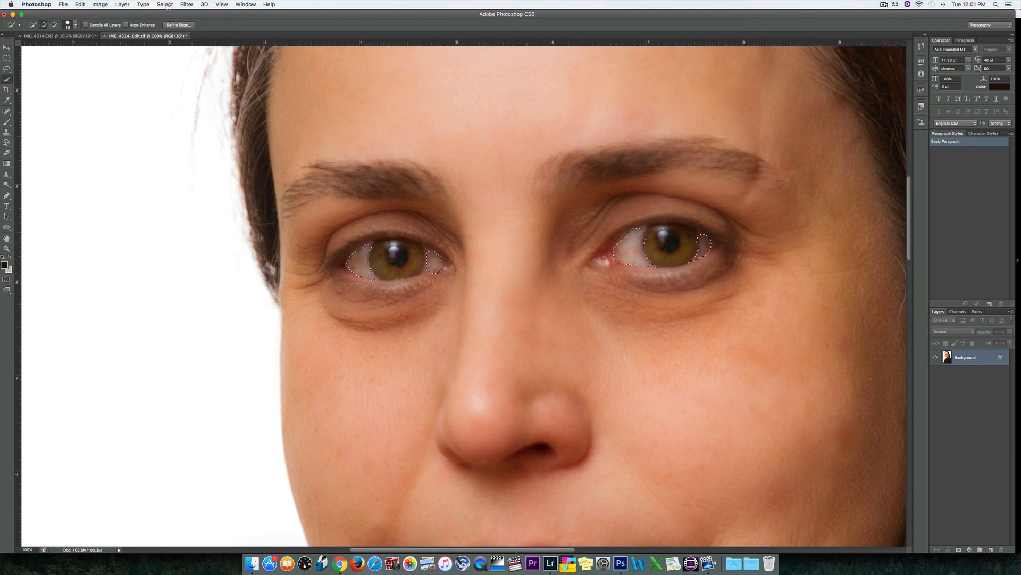
Feather the selection of the eye whites
click(165, 5)
mouse_move(191, 105)
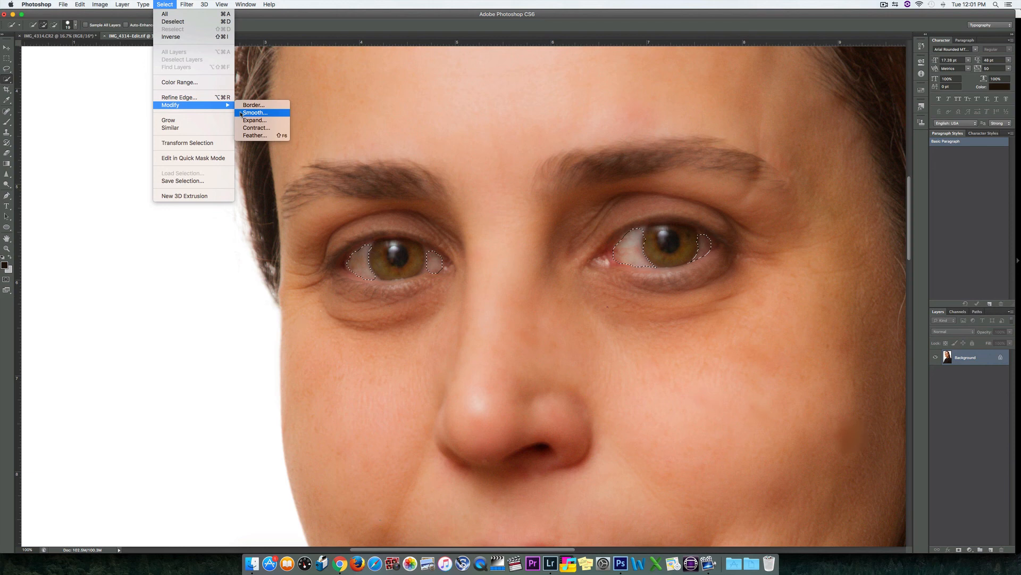
click(258, 136)
key(Return)
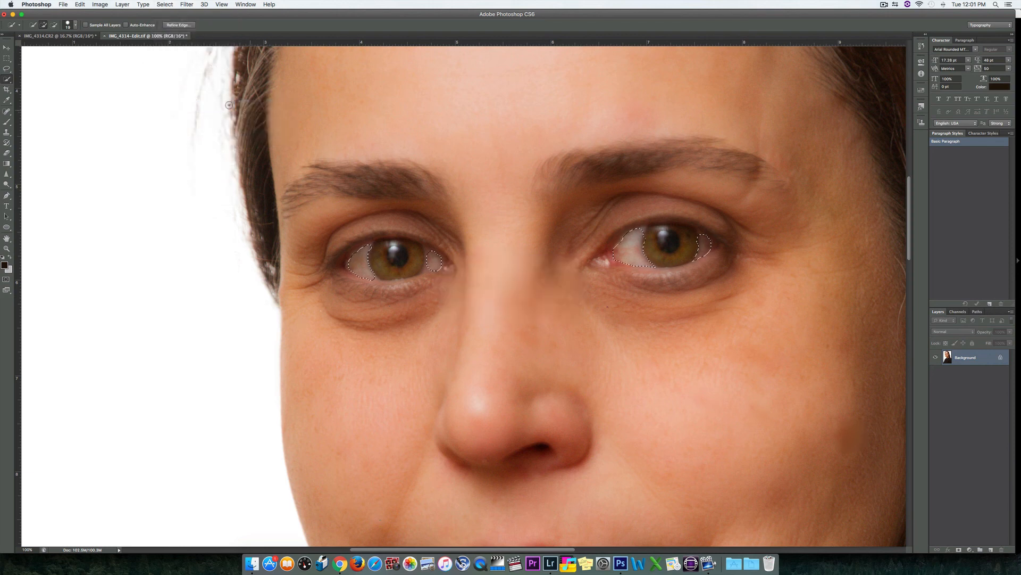
Raise the brightness of the selected eye whites by 20 with Brightness/Contrast and clear the selection
click(100, 5)
mouse_move(113, 28)
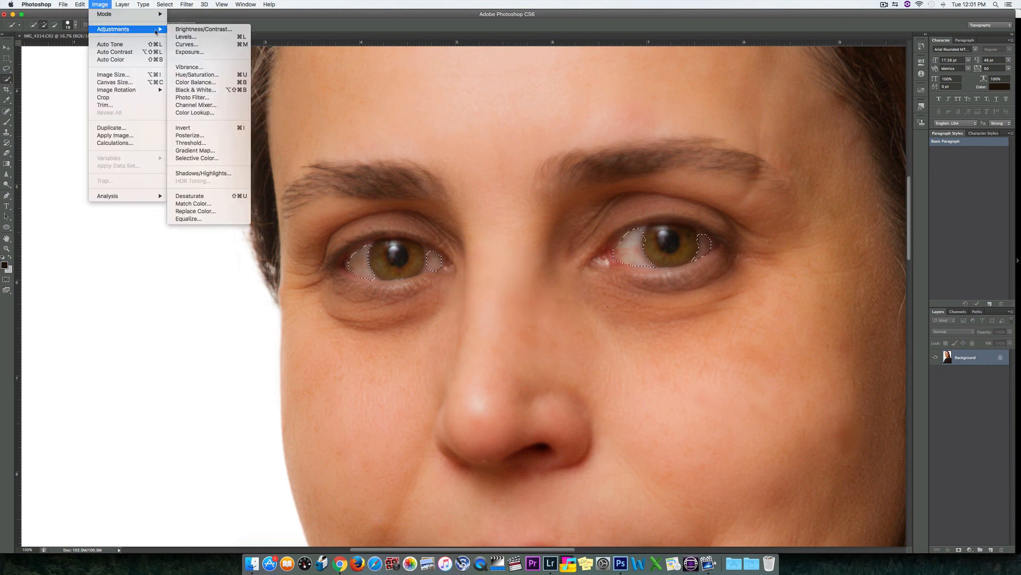
click(217, 29)
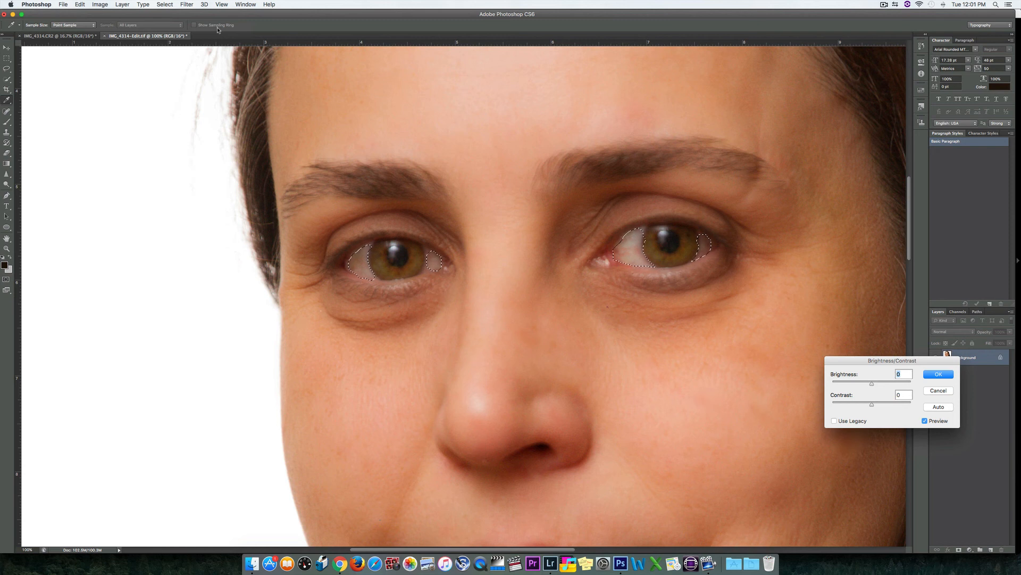
text(20)
key(Return)
key(w)
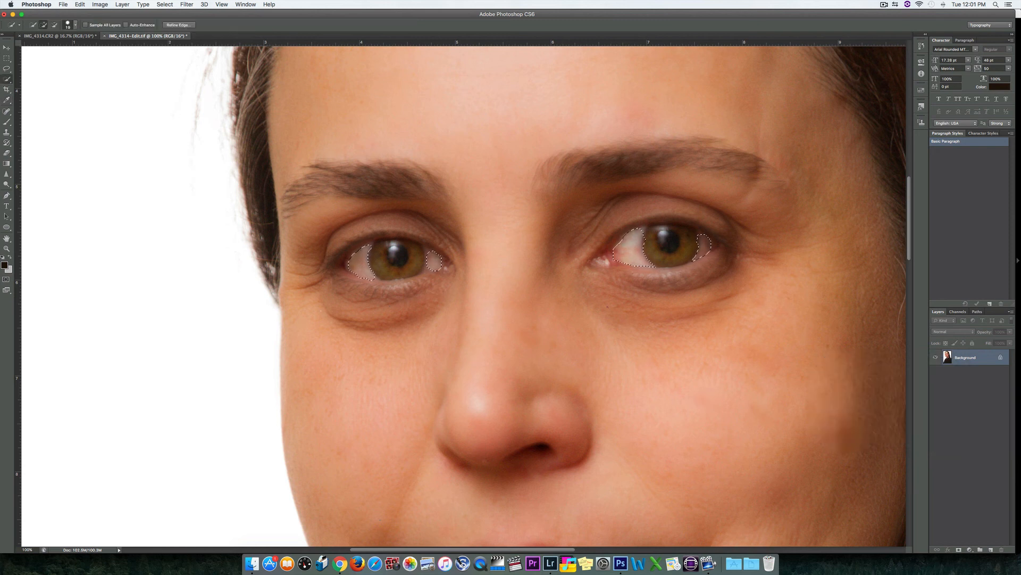
key(ctrl+d)
Inspect the whole portrait, then examine the chin, mouth, nose and eye areas up close
key(ctrl+0)
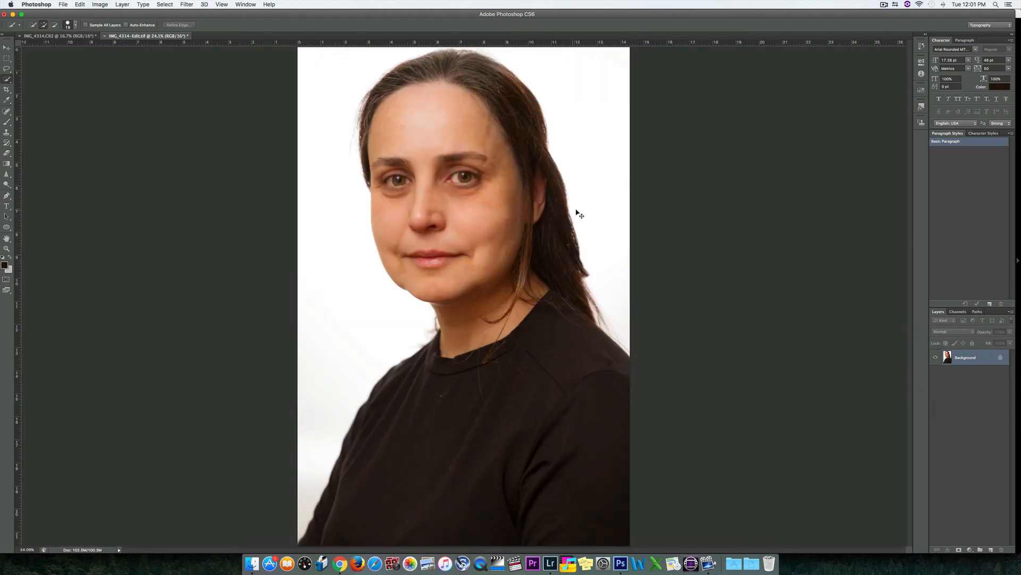
key(super+plus)
key(super+plus)
key(super+plus)
key(super+plus)
key(super+plus)
key(super+plus)
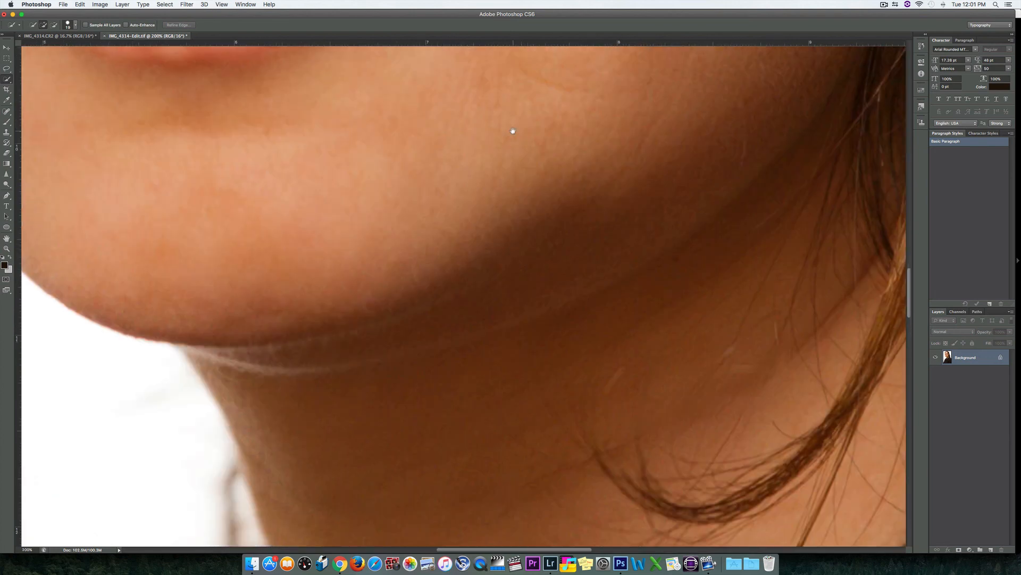
drag(495, 426, 524, 534)
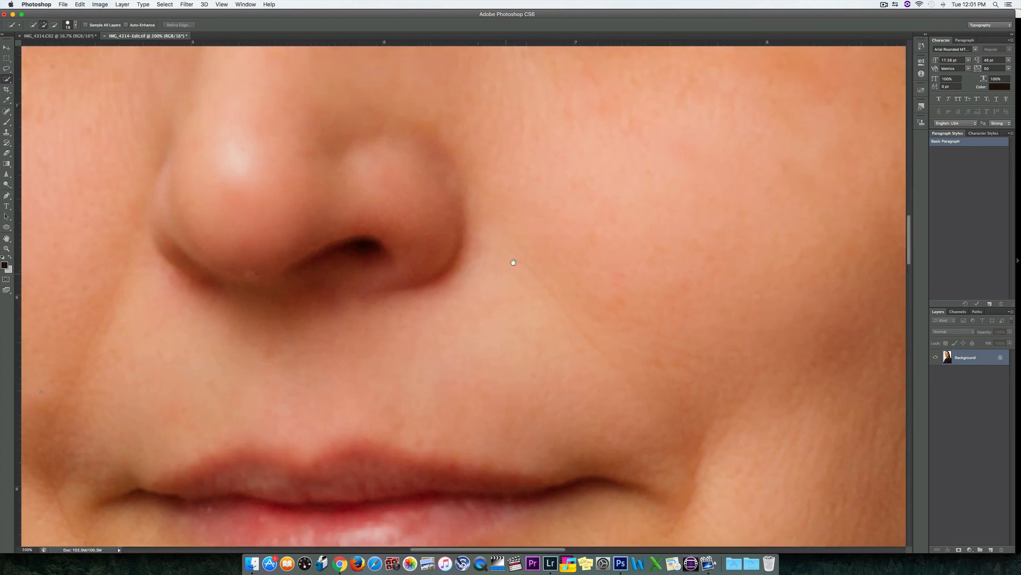
drag(546, 227, 569, 343)
drag(522, 95, 554, 244)
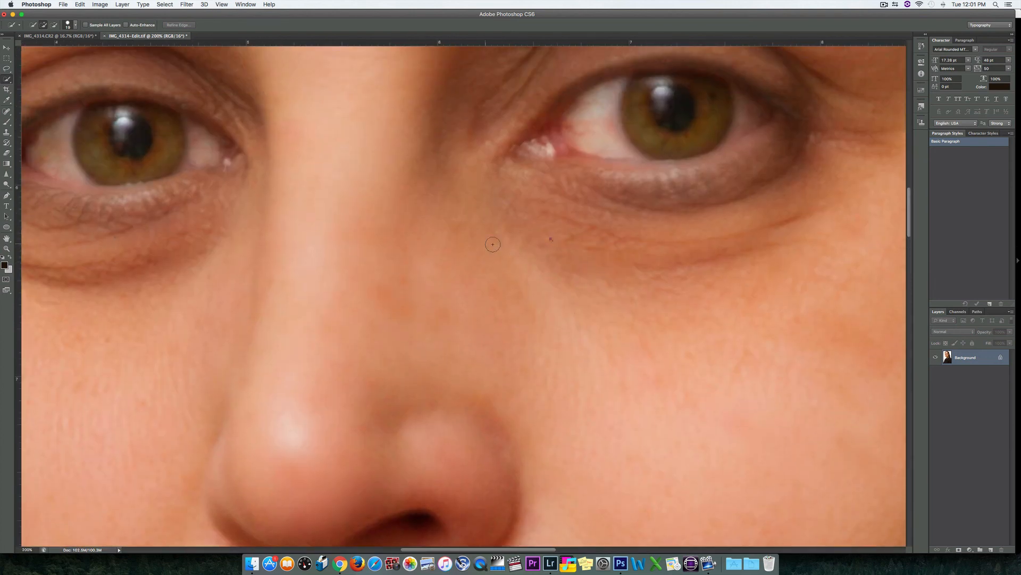
key(super+minus)
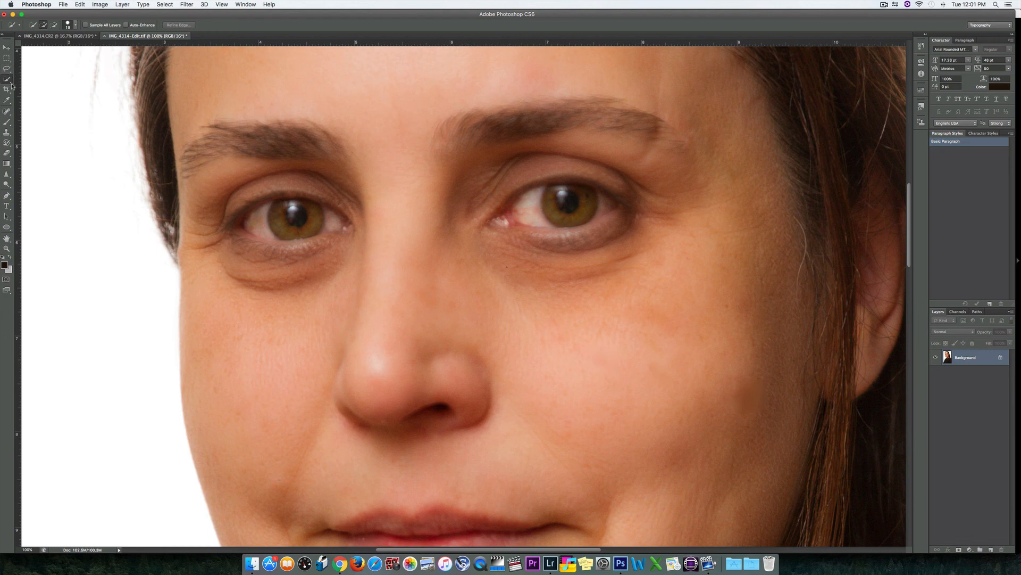
Set the Brush to Lighten mode and sample a light skin tone from the middle of the forehead
click(7, 111)
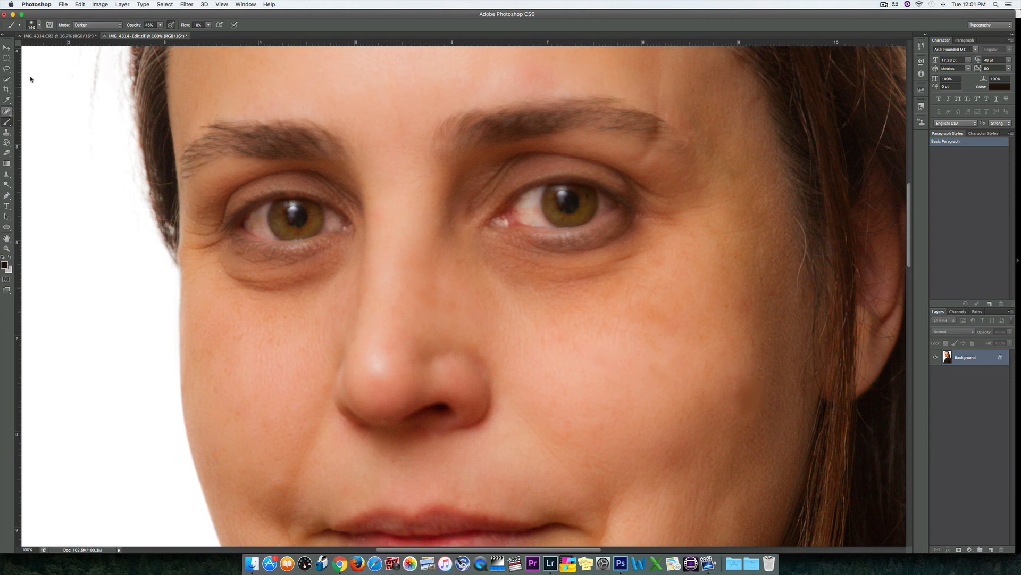
click(85, 25)
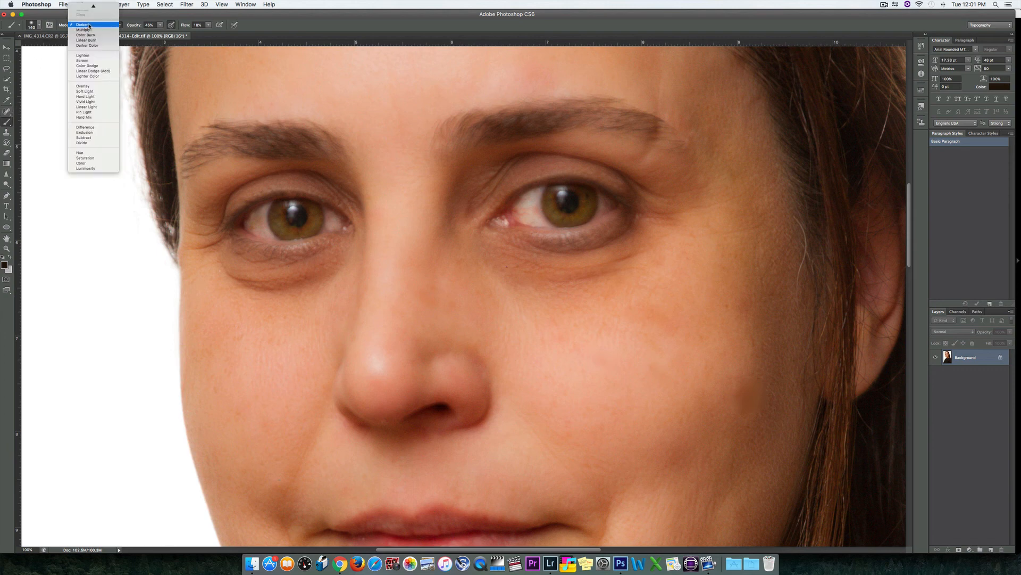
click(101, 56)
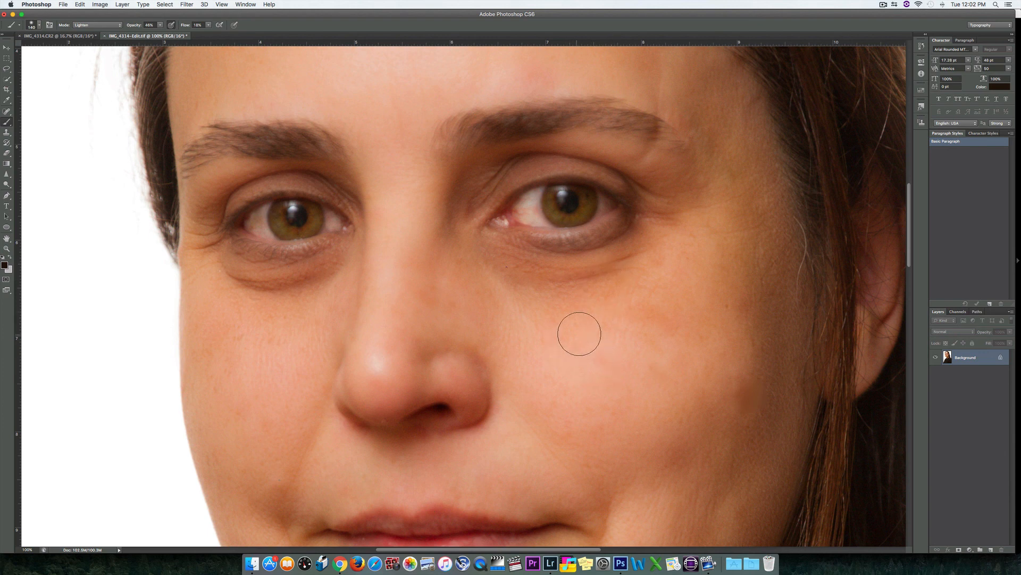
key(super+minus)
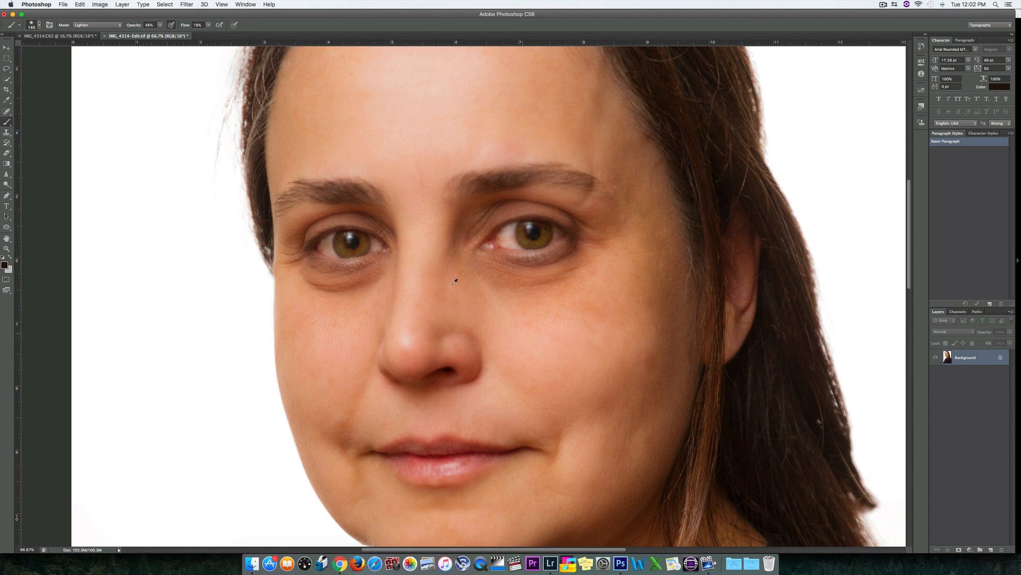
scroll(435, 174, up, 4)
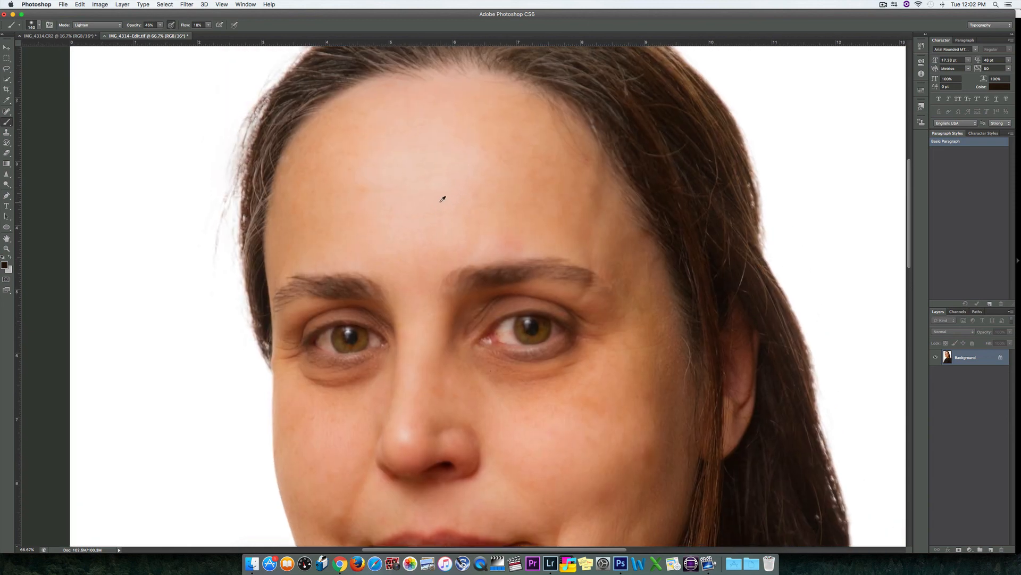
alt+click(442, 199)
Brush the sampled skin tone under both eyes and over both cheeks to lighten the shadows
mouse_move(497, 365)
mouse_down()
mouse_move(471, 353)
mouse_move(531, 366)
mouse_move(577, 355)
mouse_move(465, 355)
mouse_move(559, 375)
mouse_move(619, 337)
mouse_move(510, 371)
mouse_move(466, 352)
mouse_move(561, 388)
mouse_move(595, 350)
mouse_up()
mouse_move(321, 390)
mouse_down()
mouse_move(298, 367)
mouse_move(343, 368)
mouse_move(384, 347)
mouse_move(340, 370)
mouse_move(296, 374)
mouse_move(380, 373)
mouse_move(391, 362)
mouse_move(315, 386)
mouse_move(308, 371)
mouse_move(395, 362)
mouse_up()
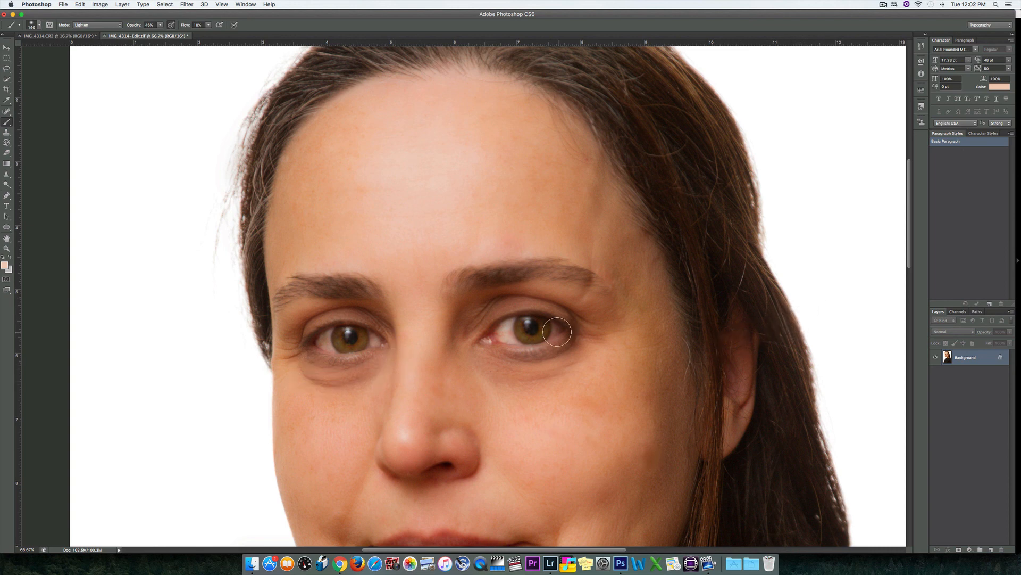
mouse_move(495, 361)
mouse_down()
mouse_move(533, 367)
mouse_move(549, 422)
mouse_move(551, 389)
mouse_move(588, 415)
mouse_move(602, 402)
mouse_move(645, 458)
mouse_move(608, 443)
mouse_up()
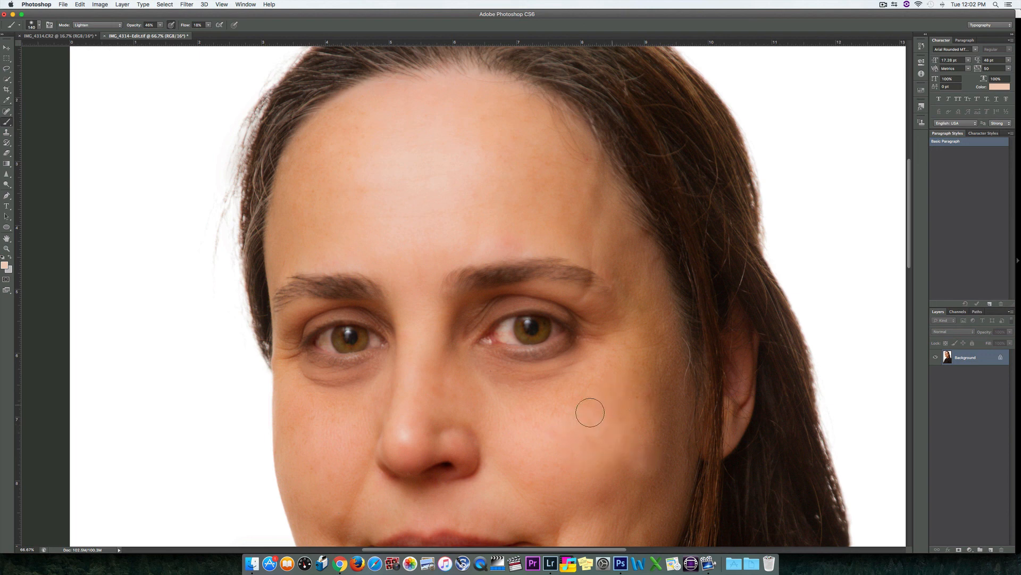
mouse_move(390, 434)
mouse_down()
mouse_move(311, 409)
mouse_move(325, 433)
mouse_move(298, 406)
mouse_up()
click(6, 56)
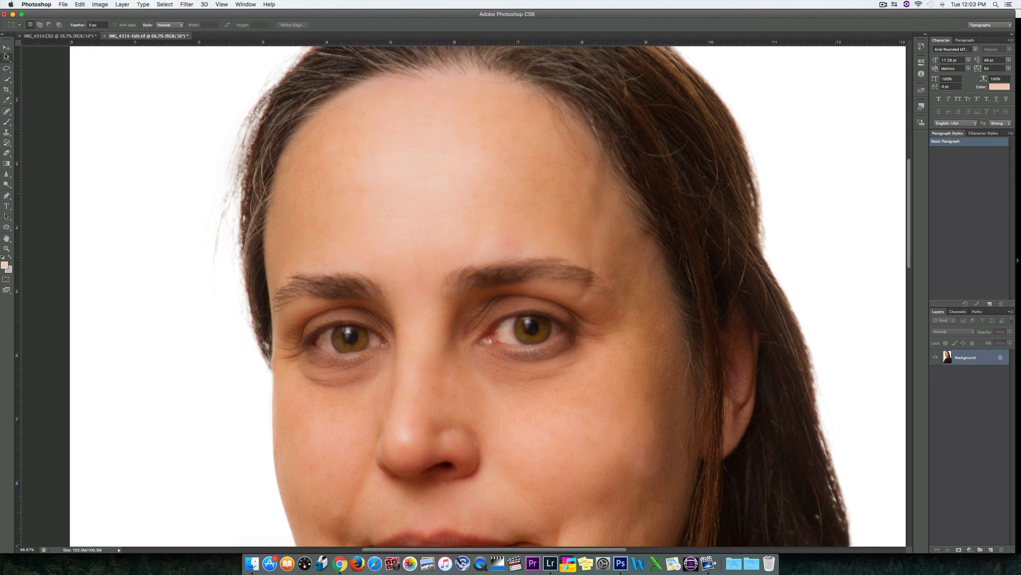
key(super+0)
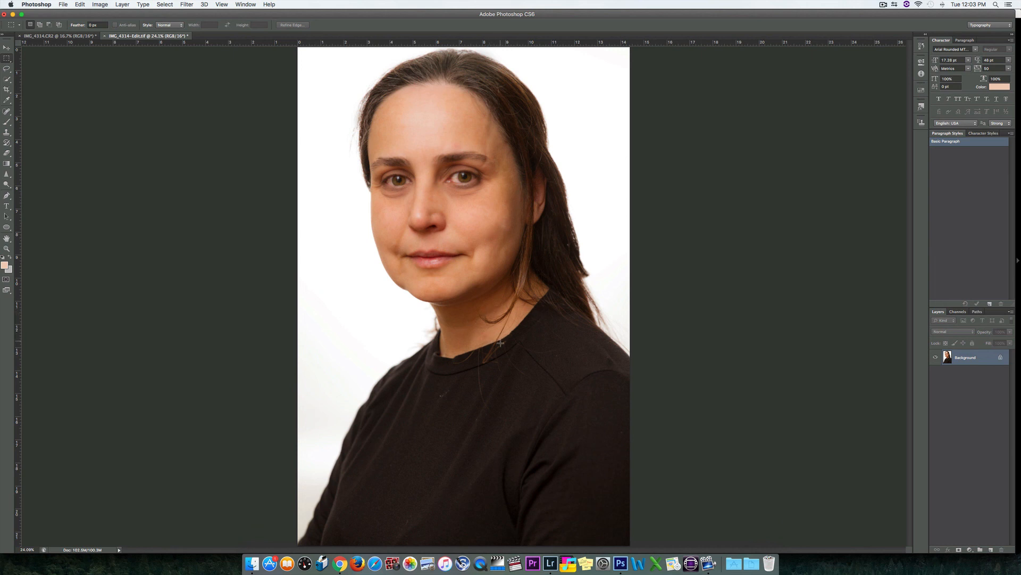
Save the retouched portrait and switch to Lightroom
click(6, 68)
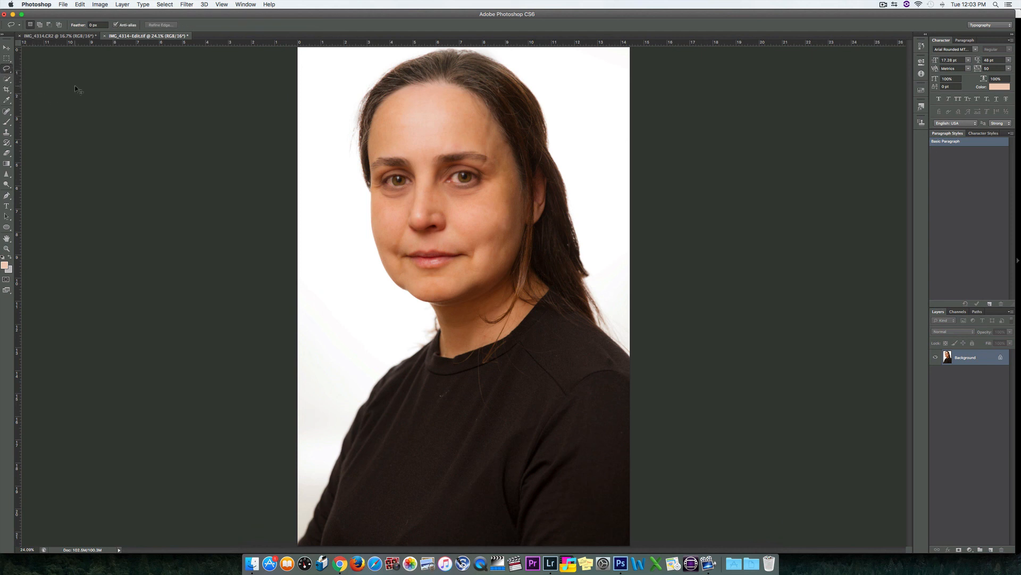
key(super+s)
key(super+Tab)
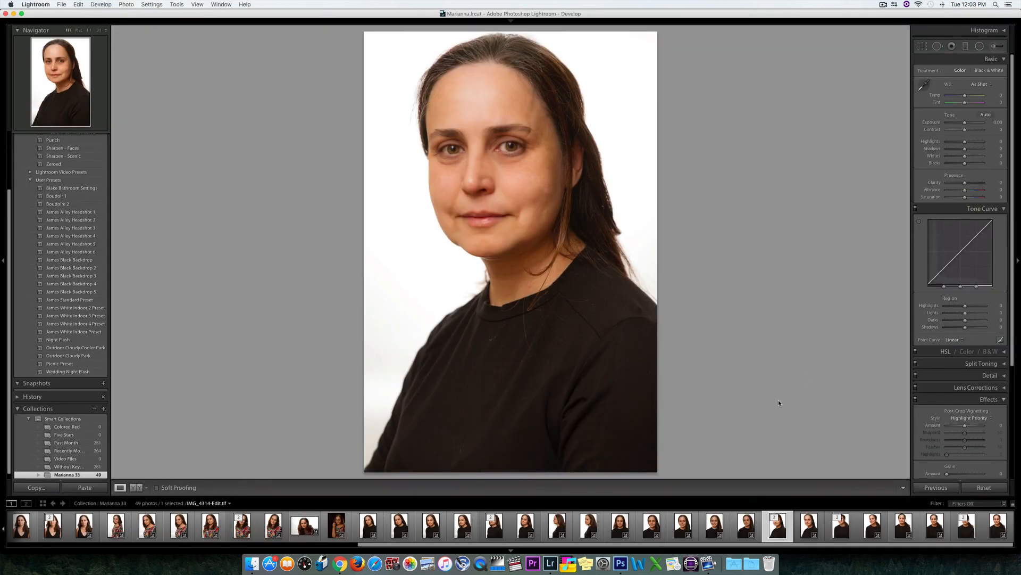
Compare the retouched IMG_4314-Edit.tif with the original IMG_4314.CR2 by alternating between the two photos
key(Right)
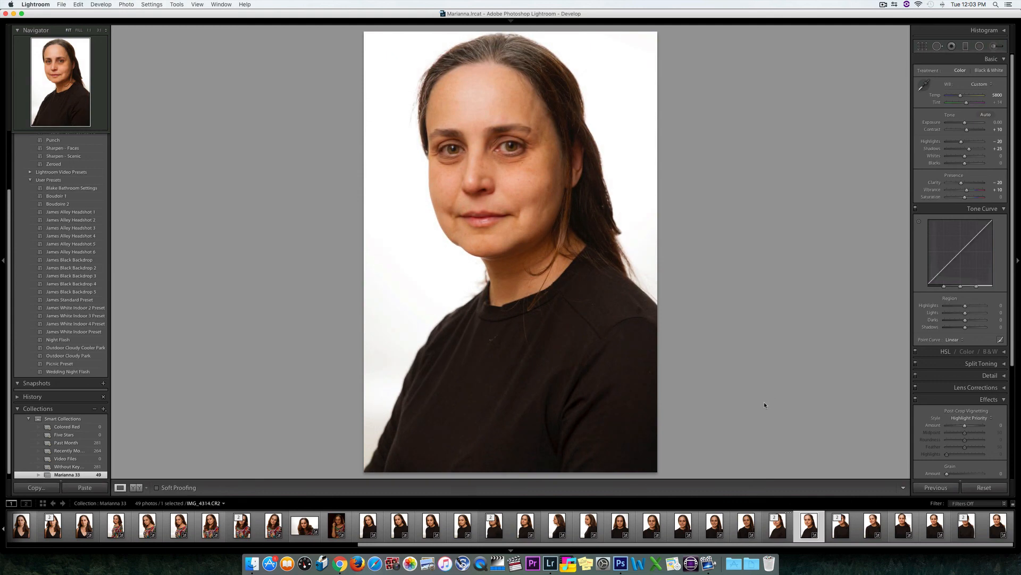
key(Left)
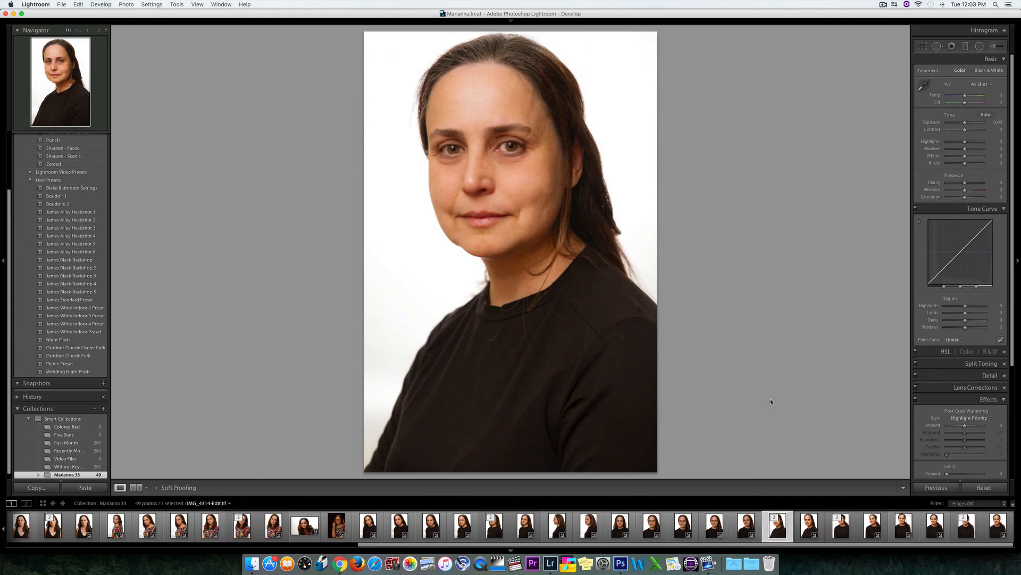
key(Right)
key(Left)
key(Right)
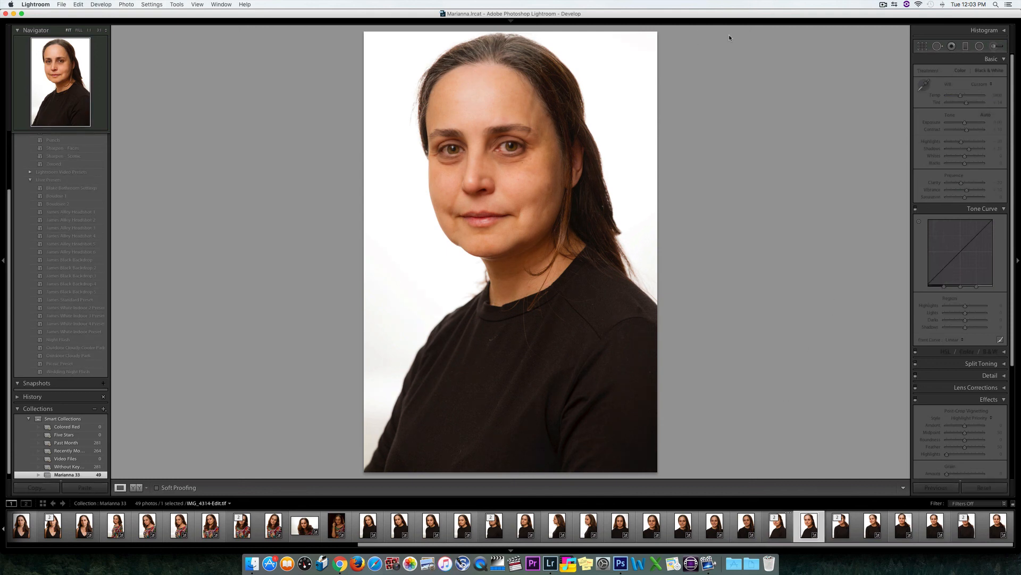
key(Left)
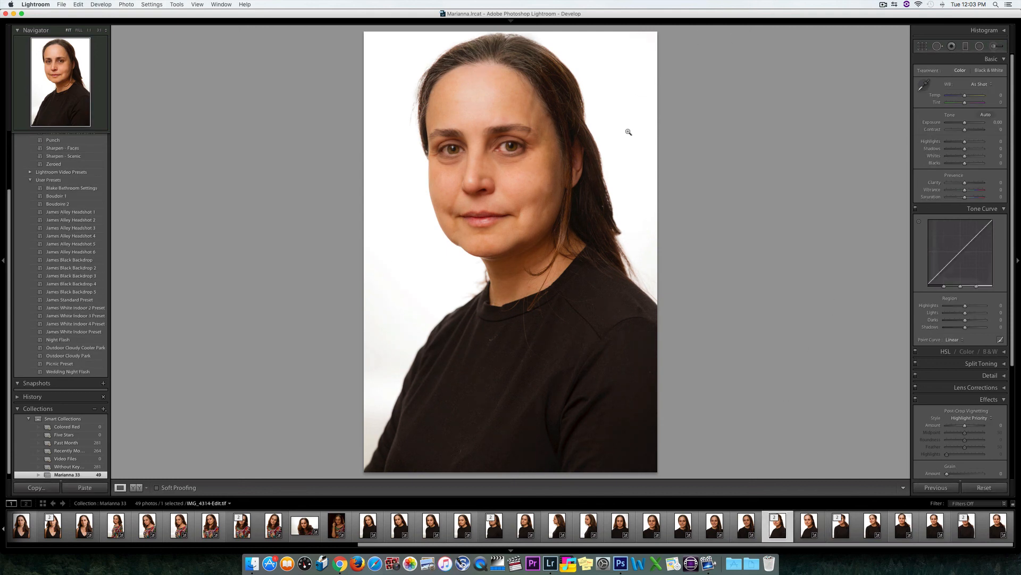
key(Right)
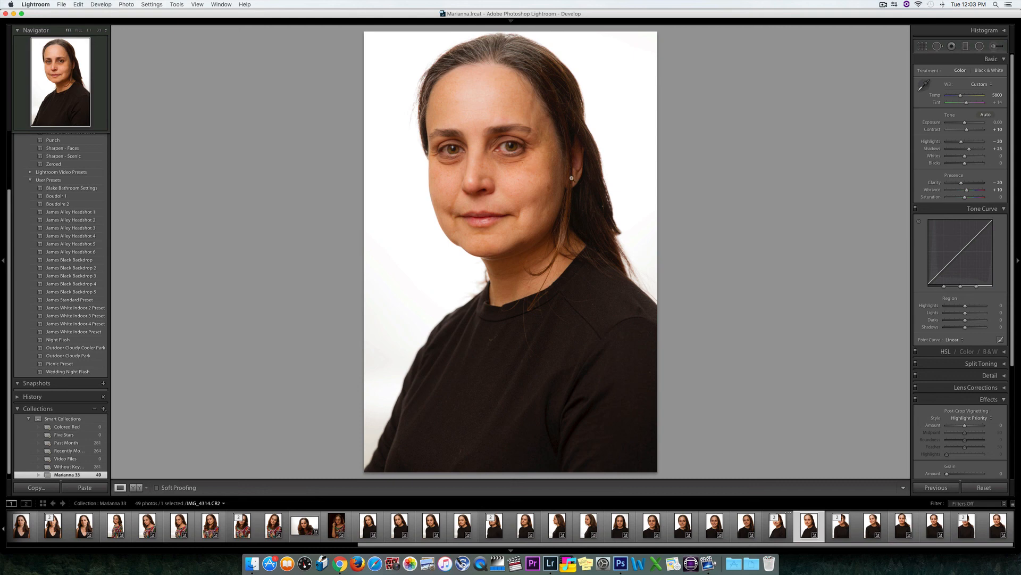
key(Left)
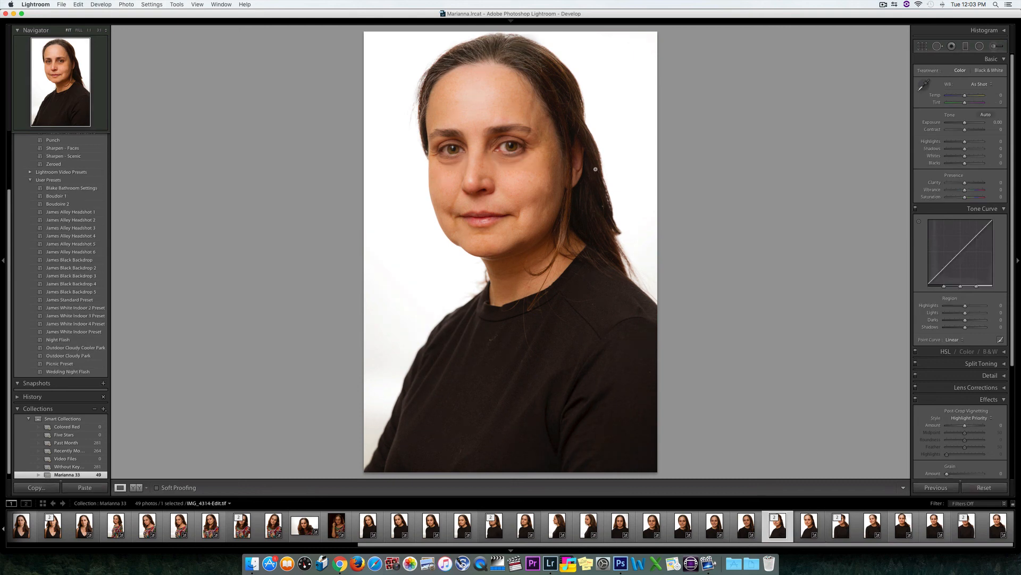